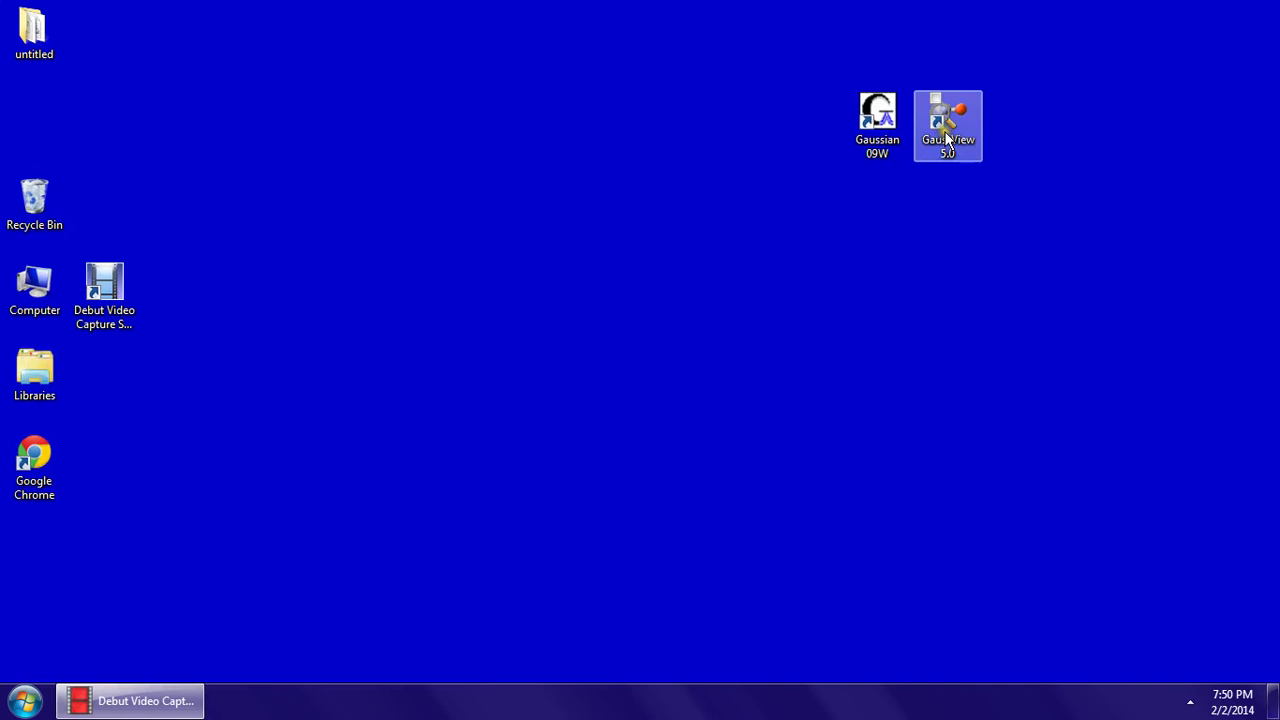
Start GaussView 5.0 from its desktop shortcut.
double_click(945, 125)
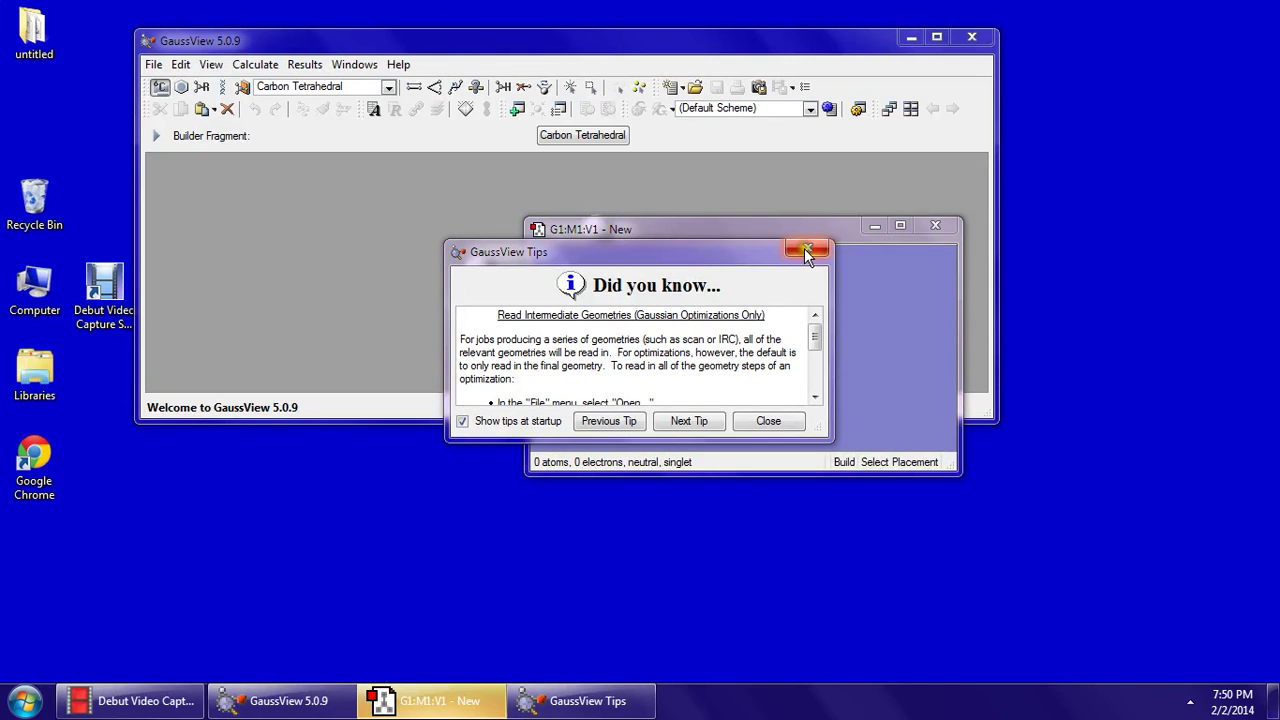
Place one carbon atom from the Carbon Atom fragment in the empty molecule window.
click(806, 249)
drag(801, 240, 731, 435)
drag(451, 50, 448, 31)
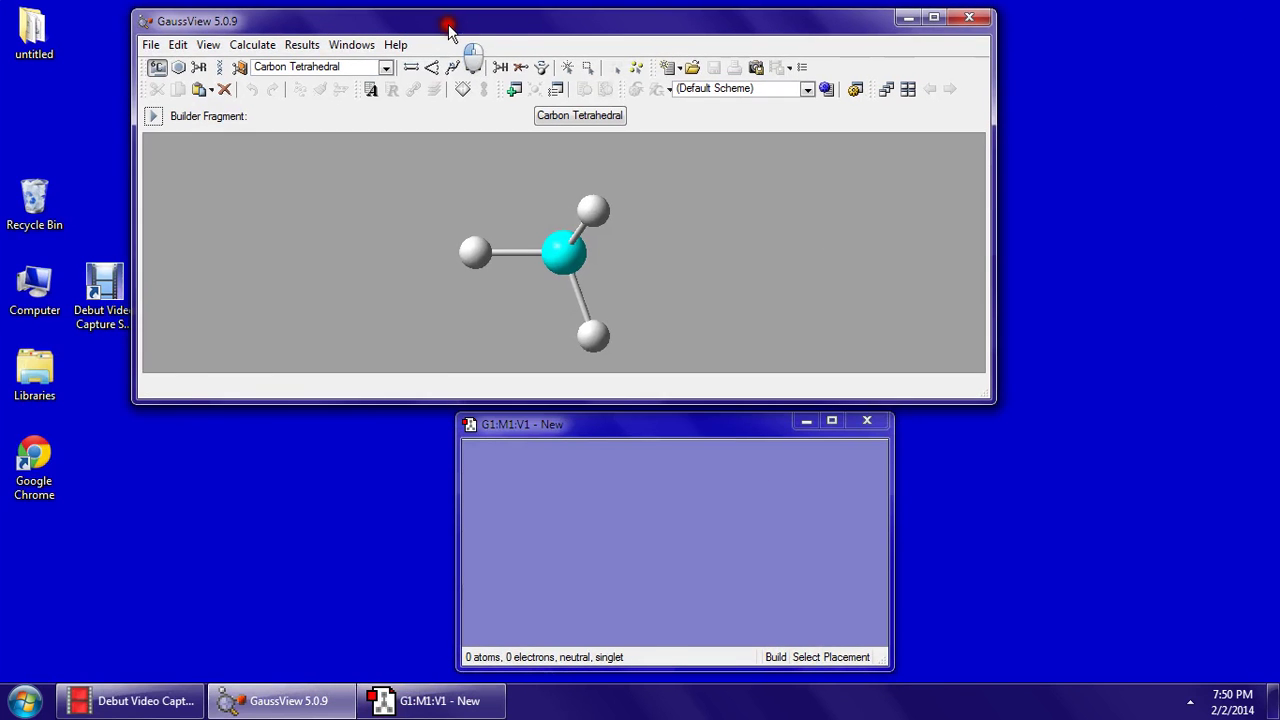
click(157, 69)
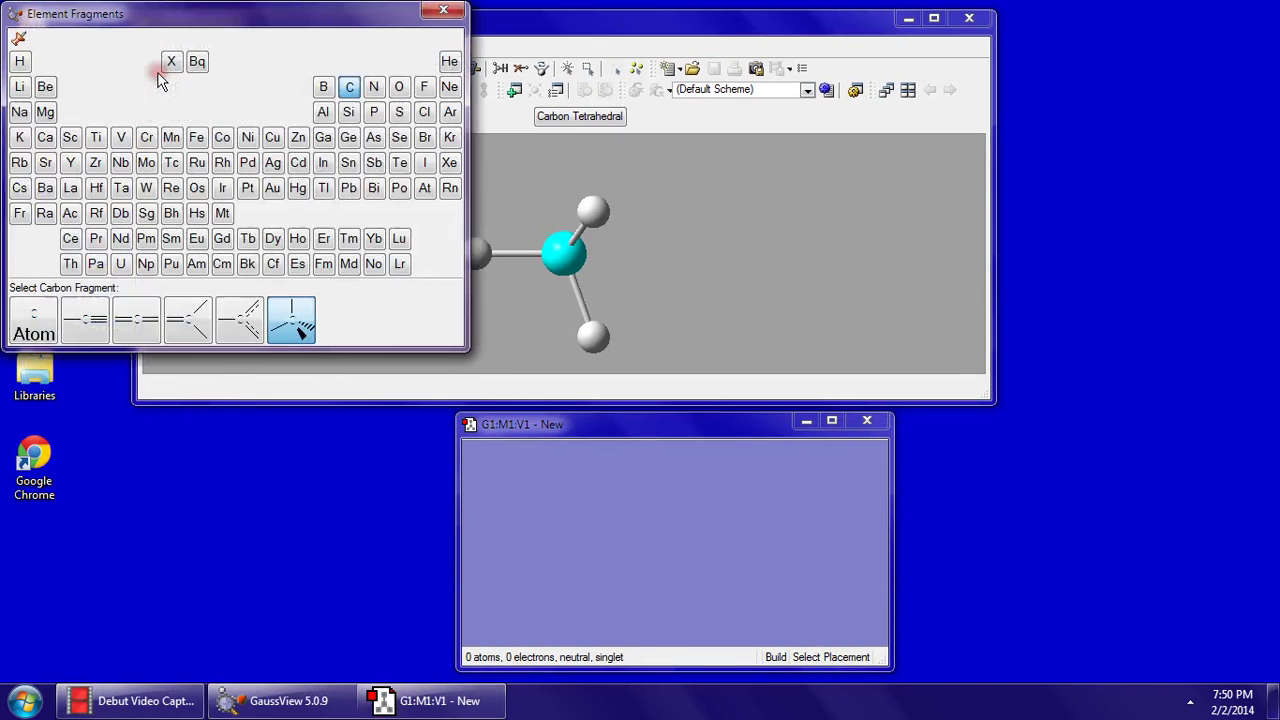
click(349, 90)
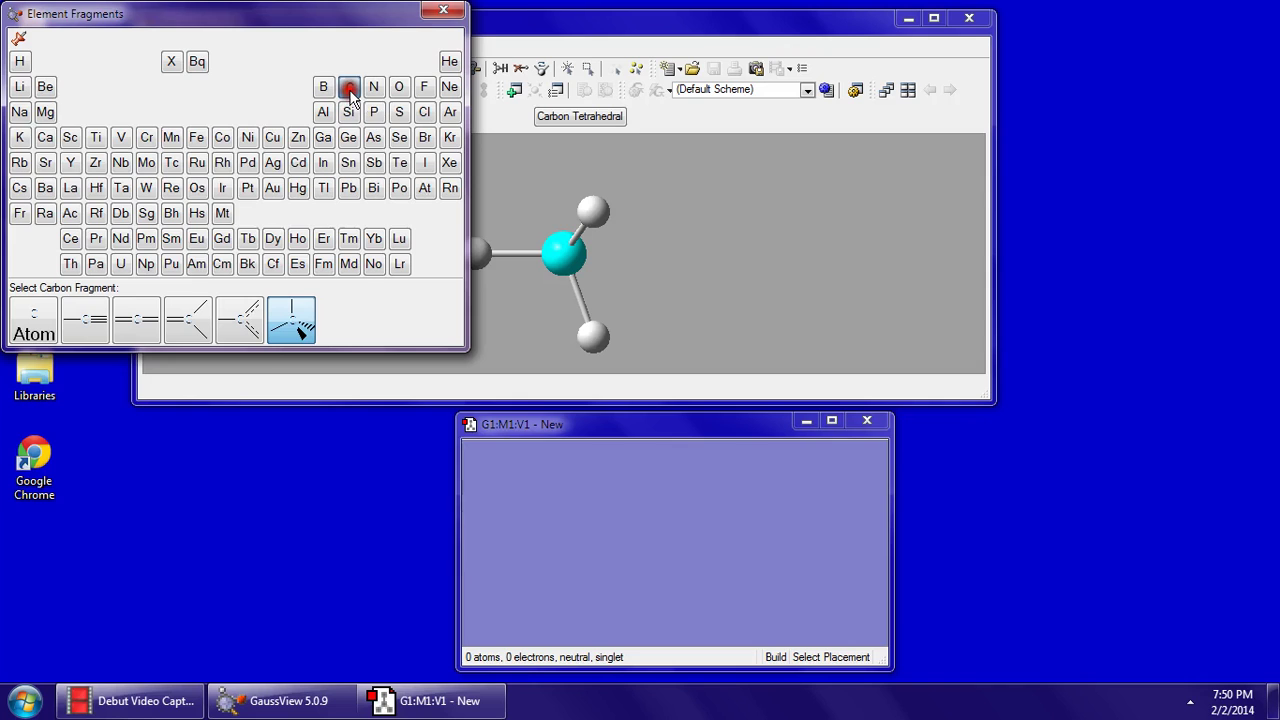
click(34, 325)
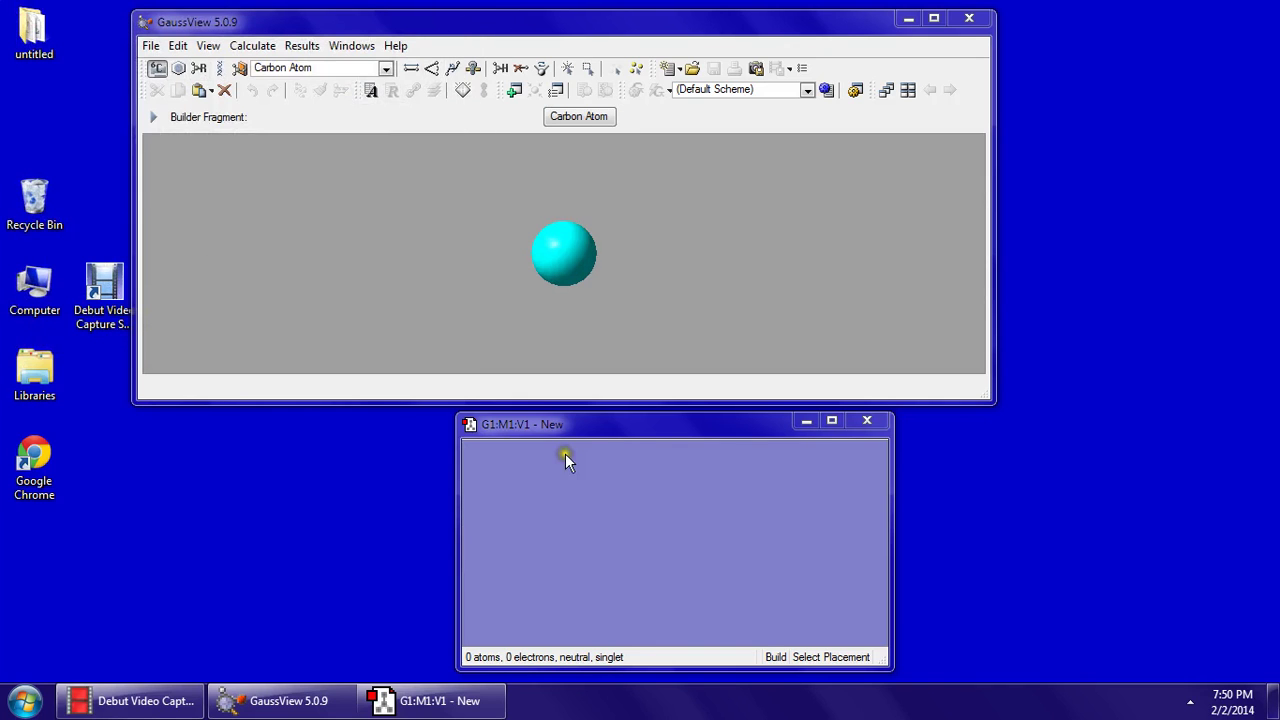
drag(602, 428, 754, 195)
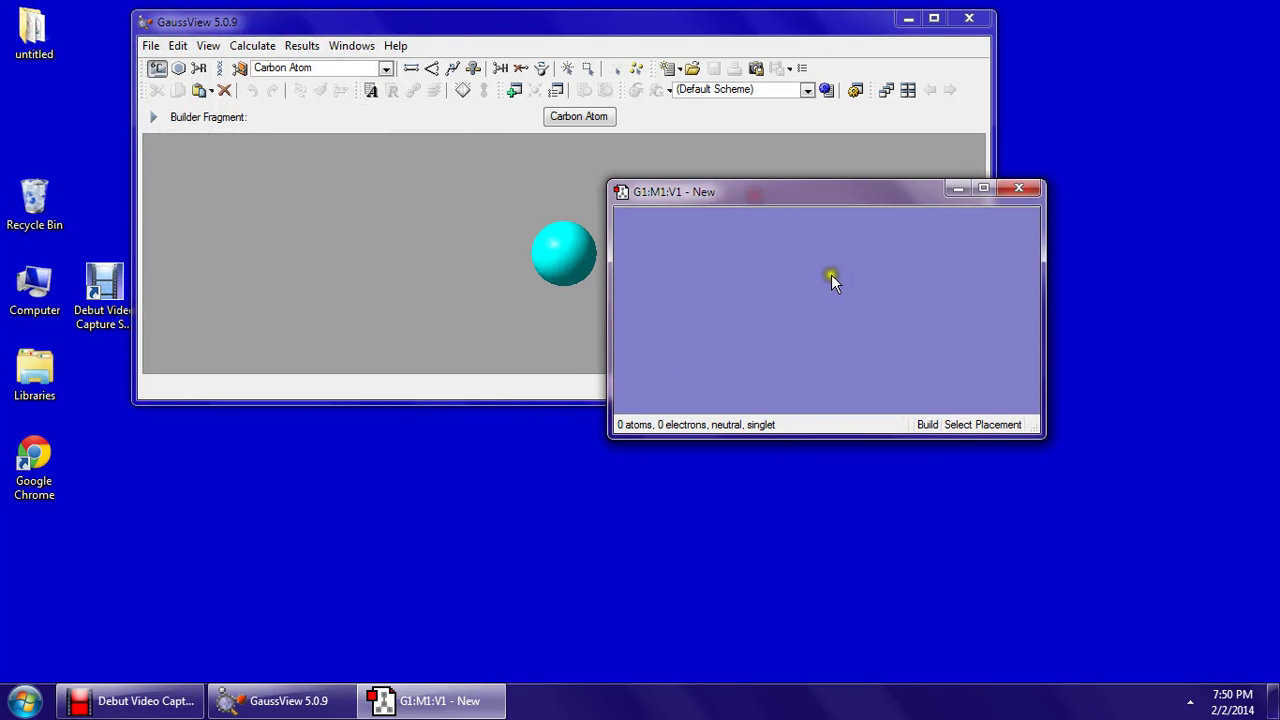
click(810, 290)
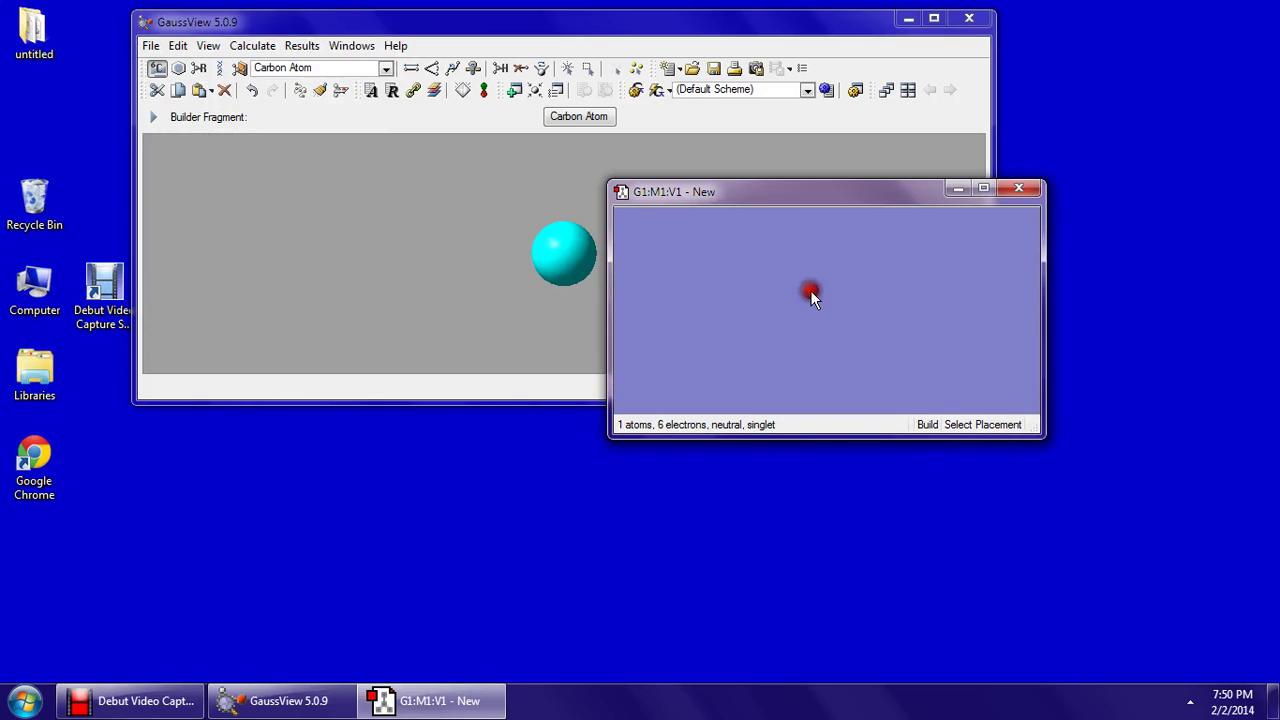
In Gaussian Calculation Setup, keep an Energy job and choose the DFT B3LYP method.
click(254, 46)
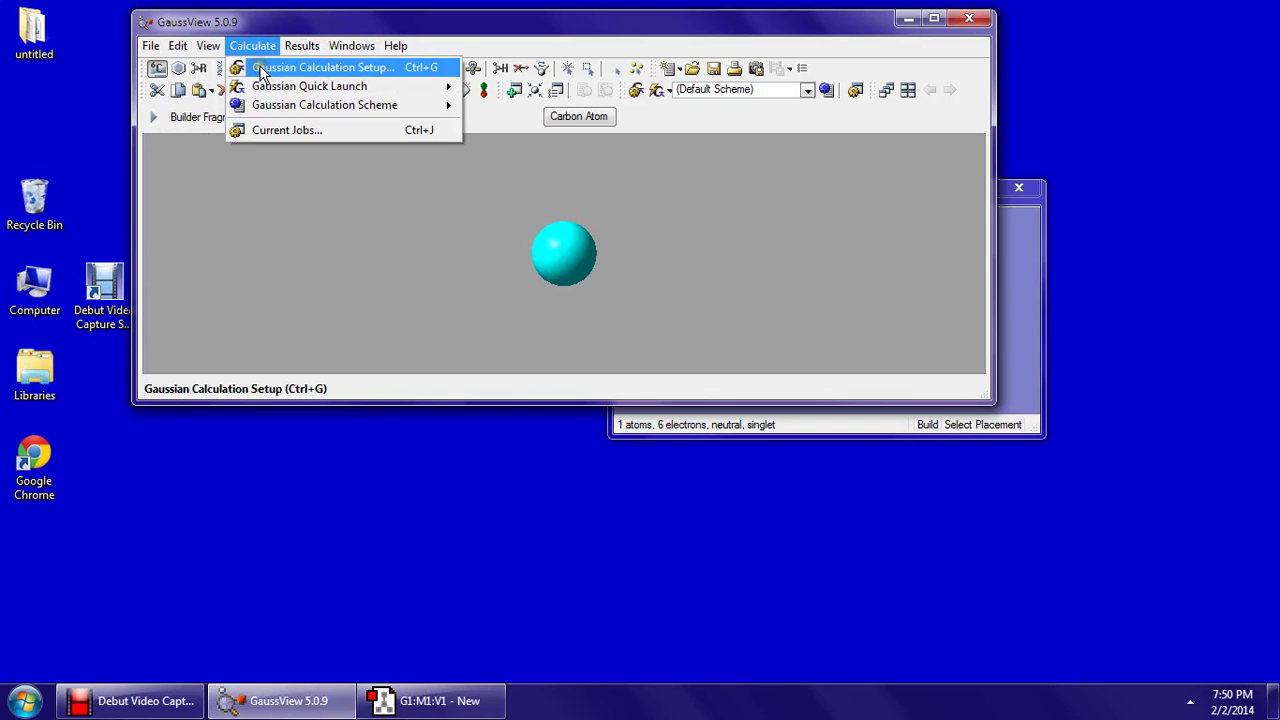
click(260, 68)
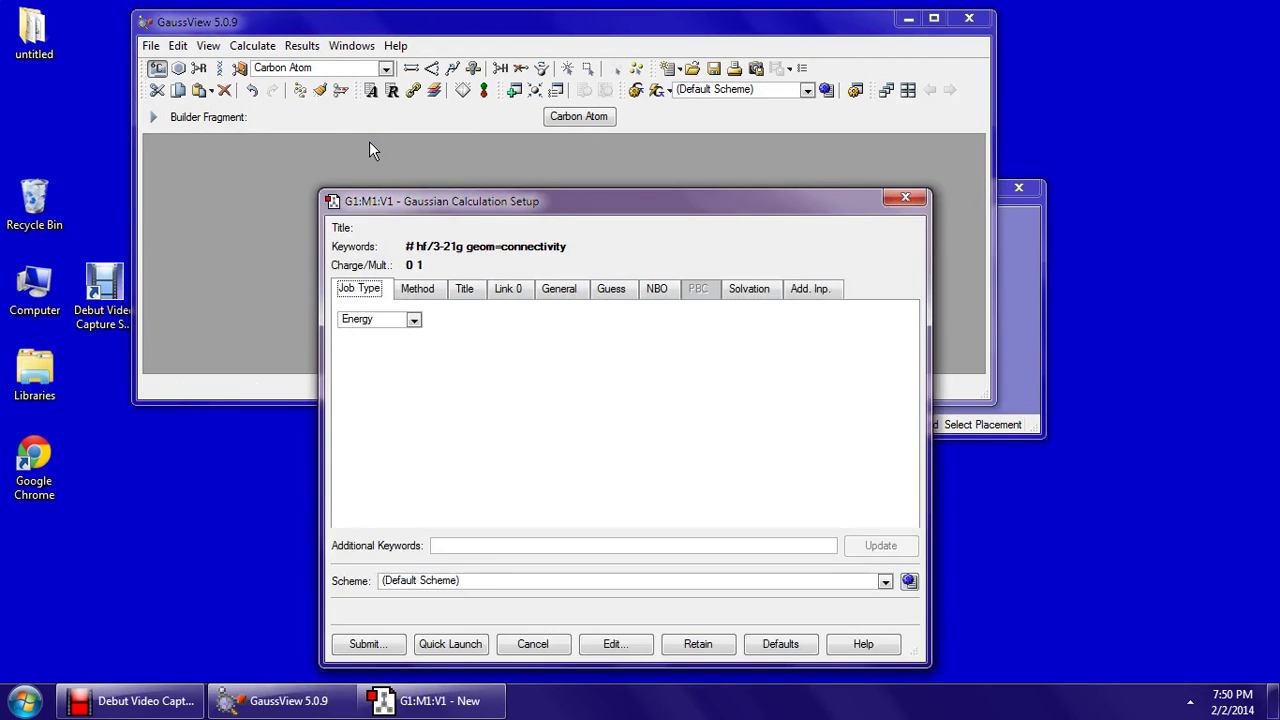
click(375, 276)
click(417, 286)
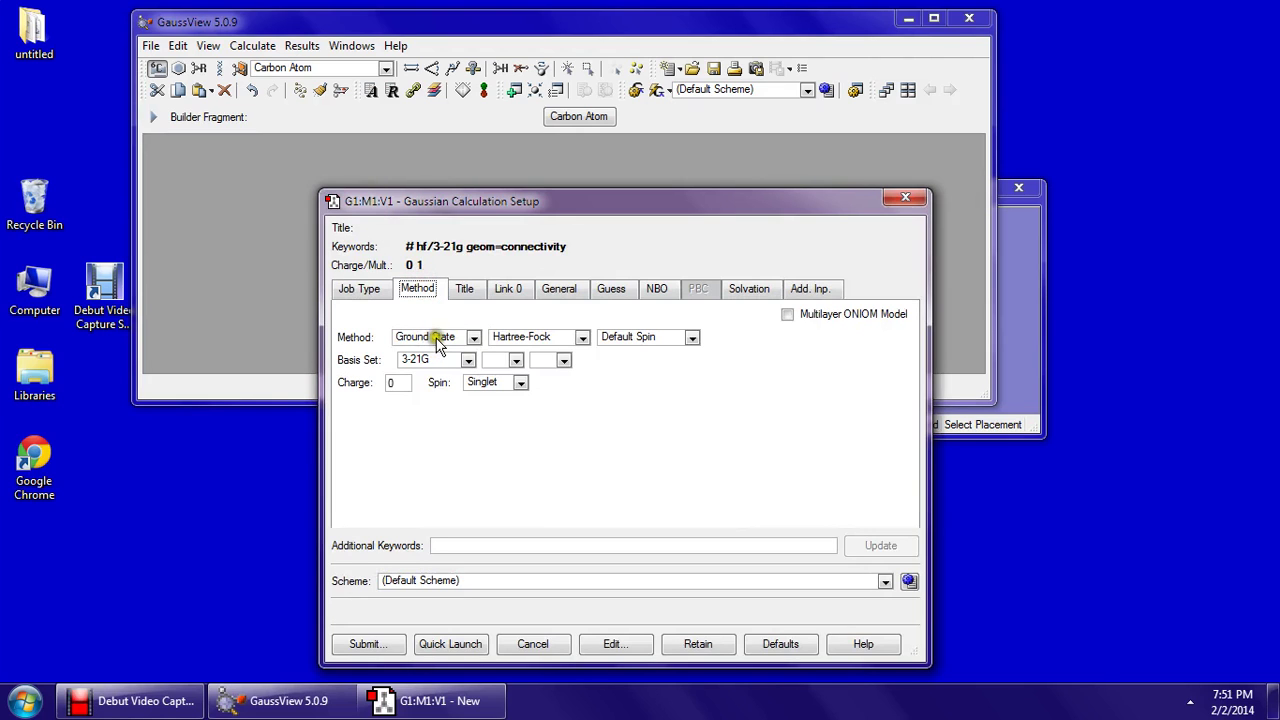
click(528, 337)
click(523, 405)
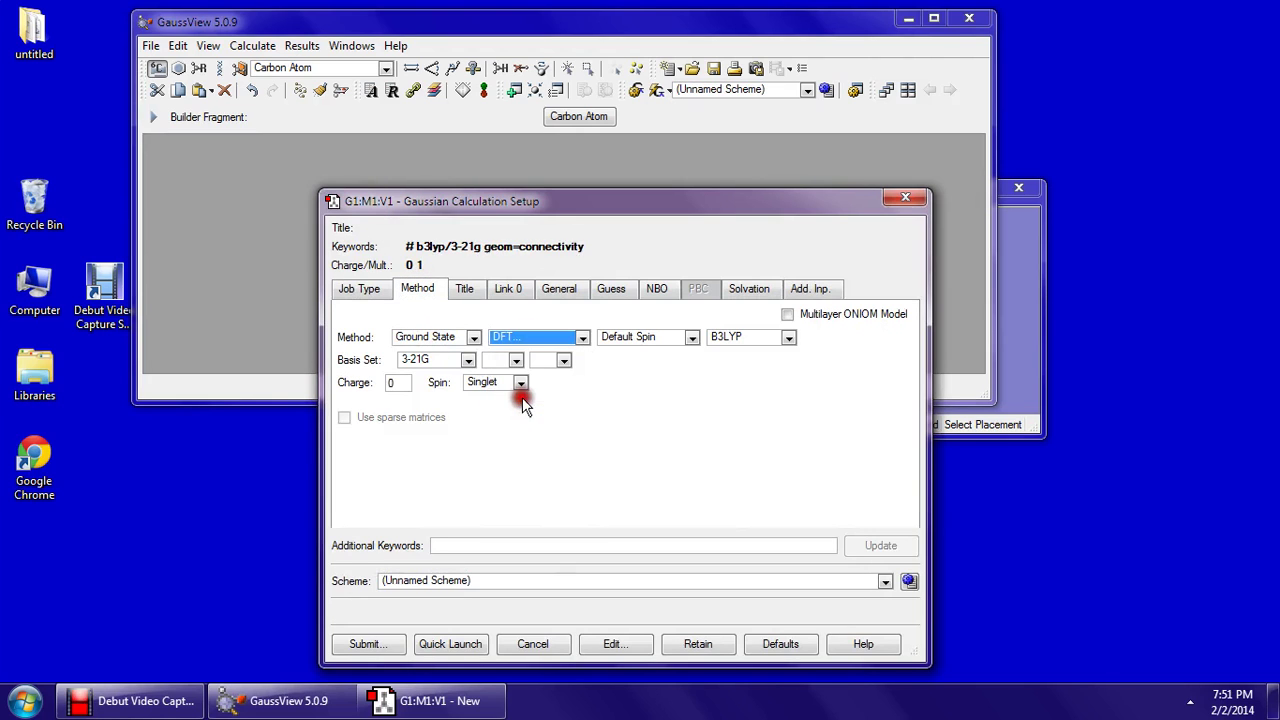
click(638, 337)
click(695, 338)
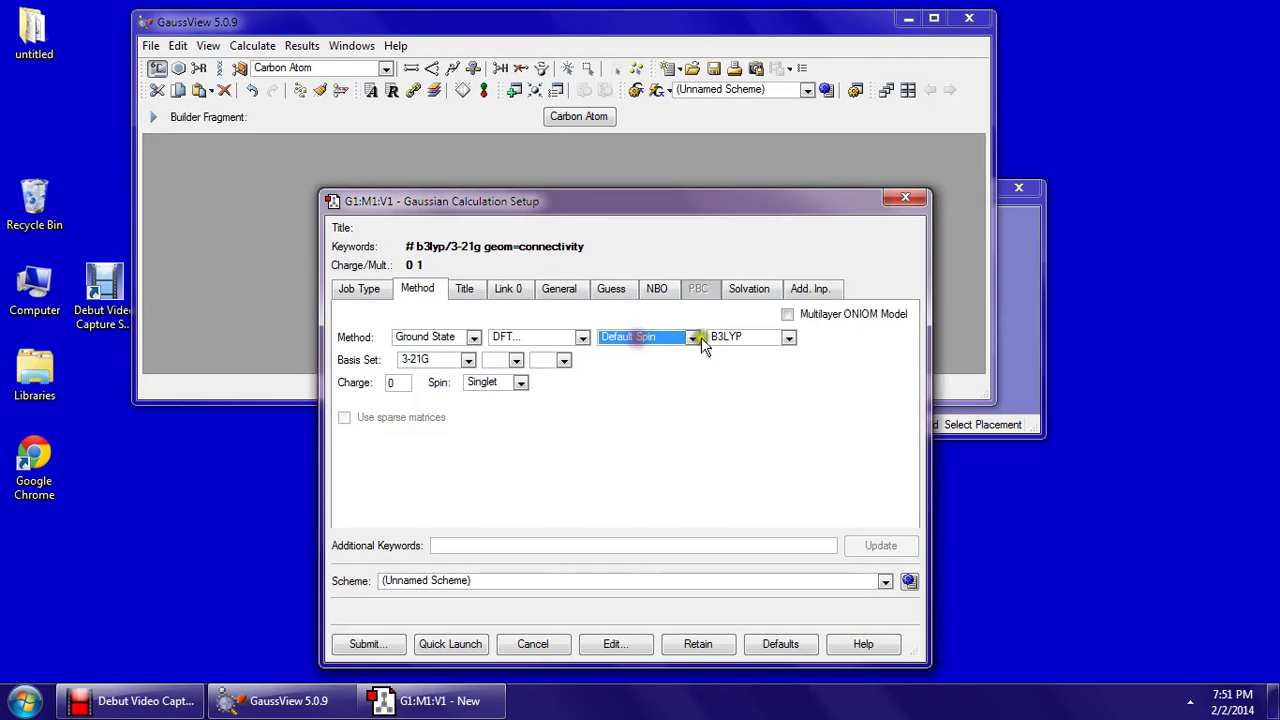
Set the basis set to 6-311G with ++ diffuse and (d,p) polarization functions.
click(467, 360)
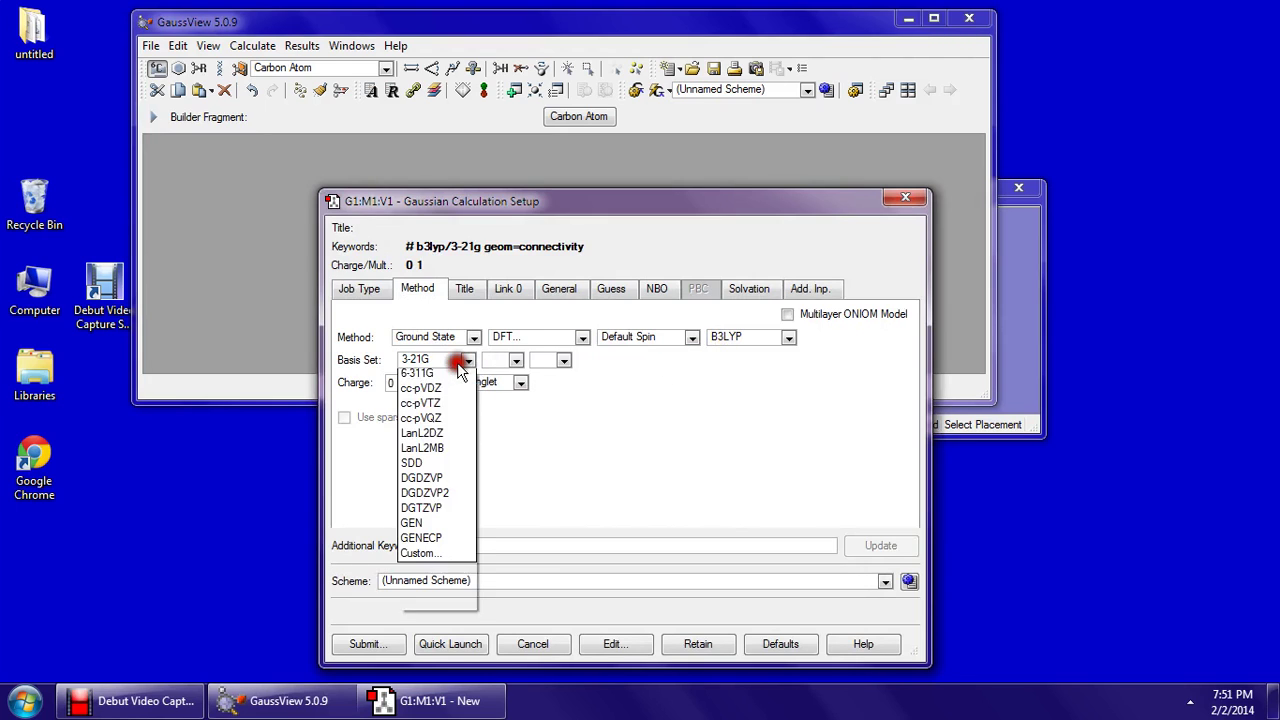
click(437, 421)
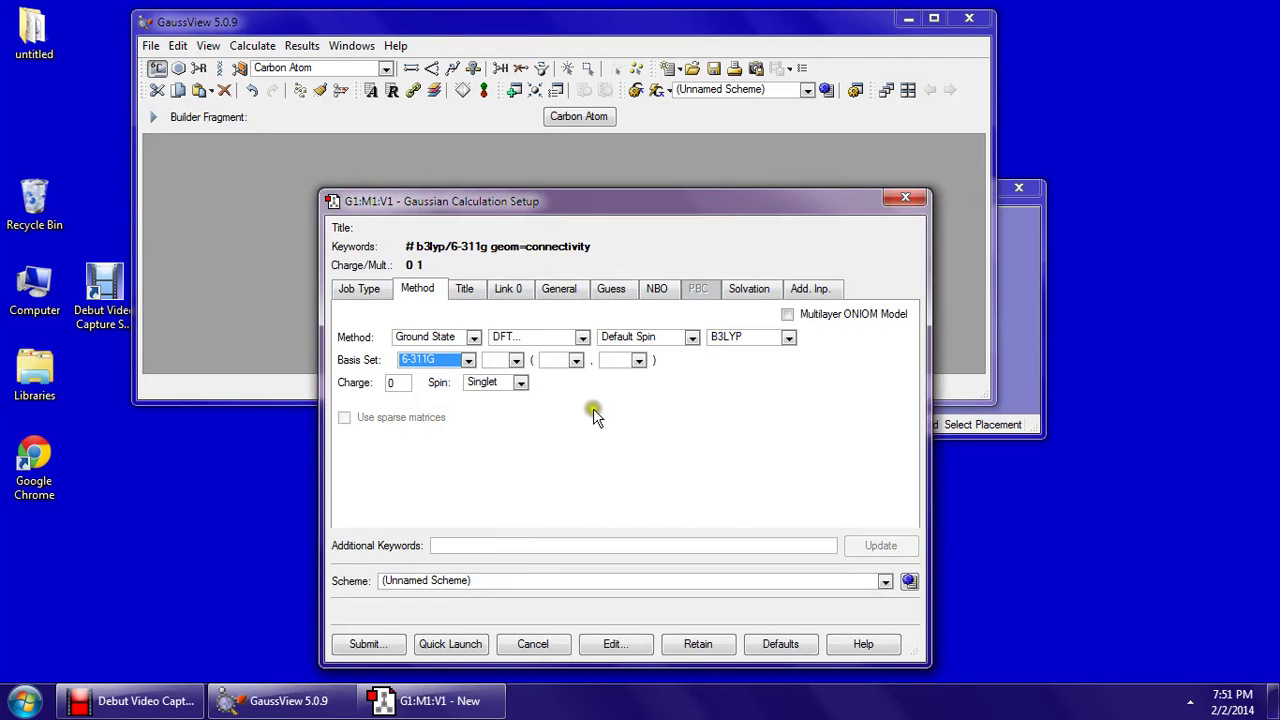
click(515, 360)
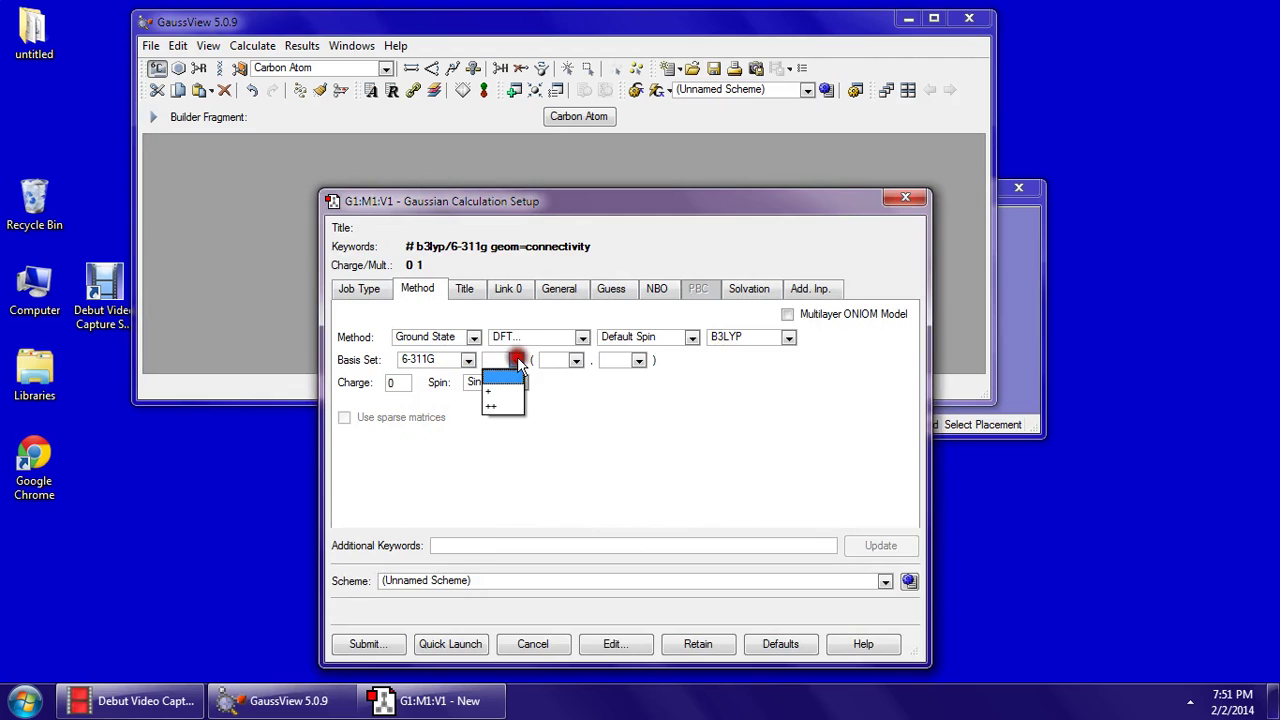
click(498, 410)
click(572, 361)
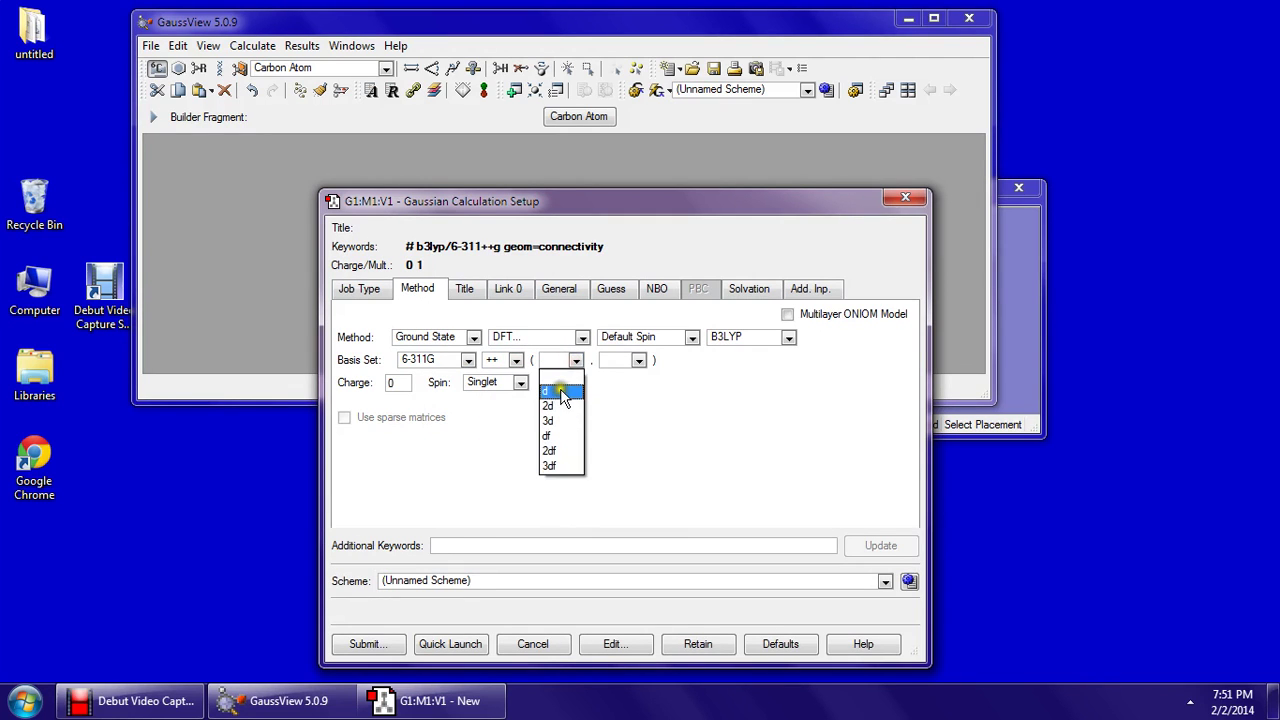
click(560, 392)
click(638, 360)
click(606, 391)
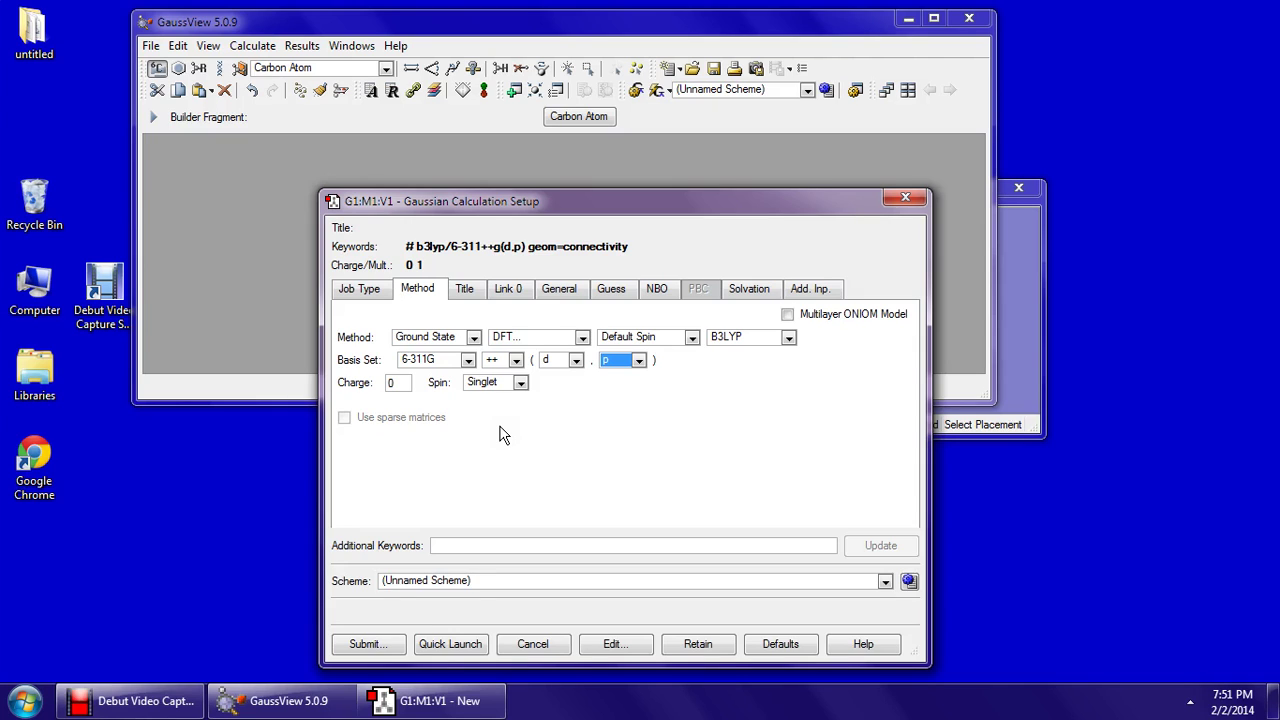
Set the charge to -1 and the spin multiplicity to Doublet, then begin editing the input.
click(404, 382)
text(-1)
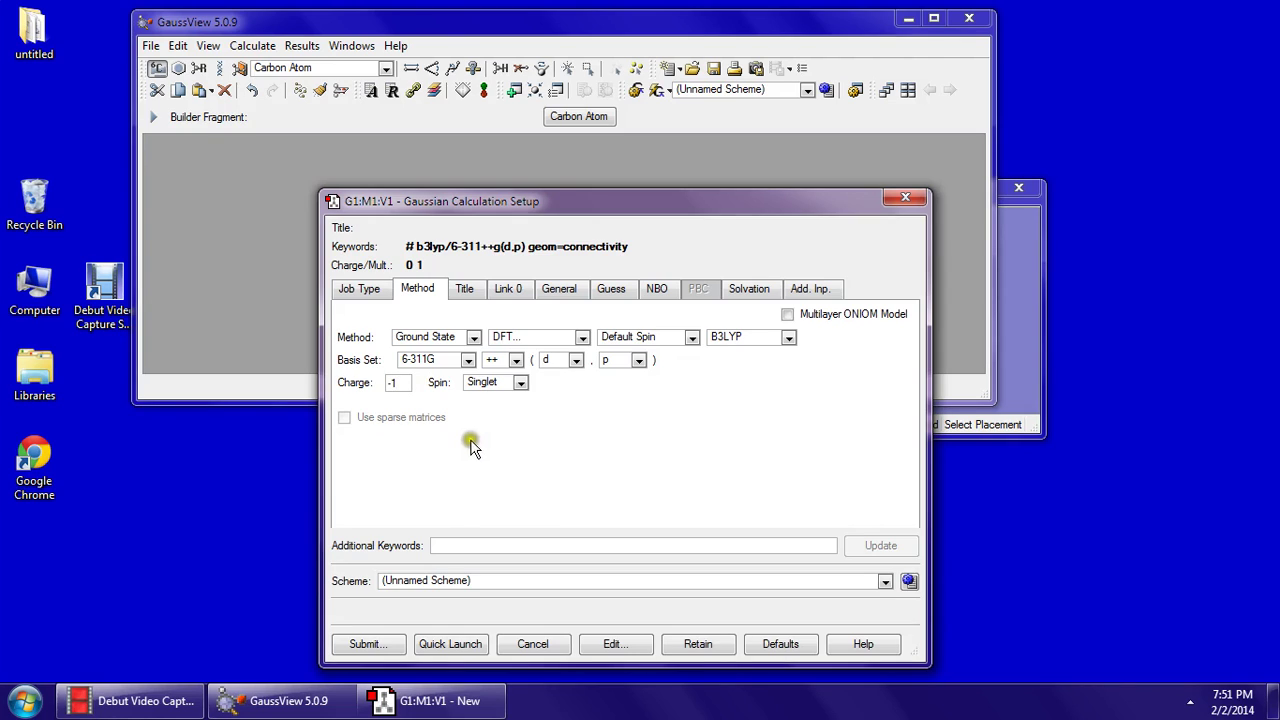
click(520, 383)
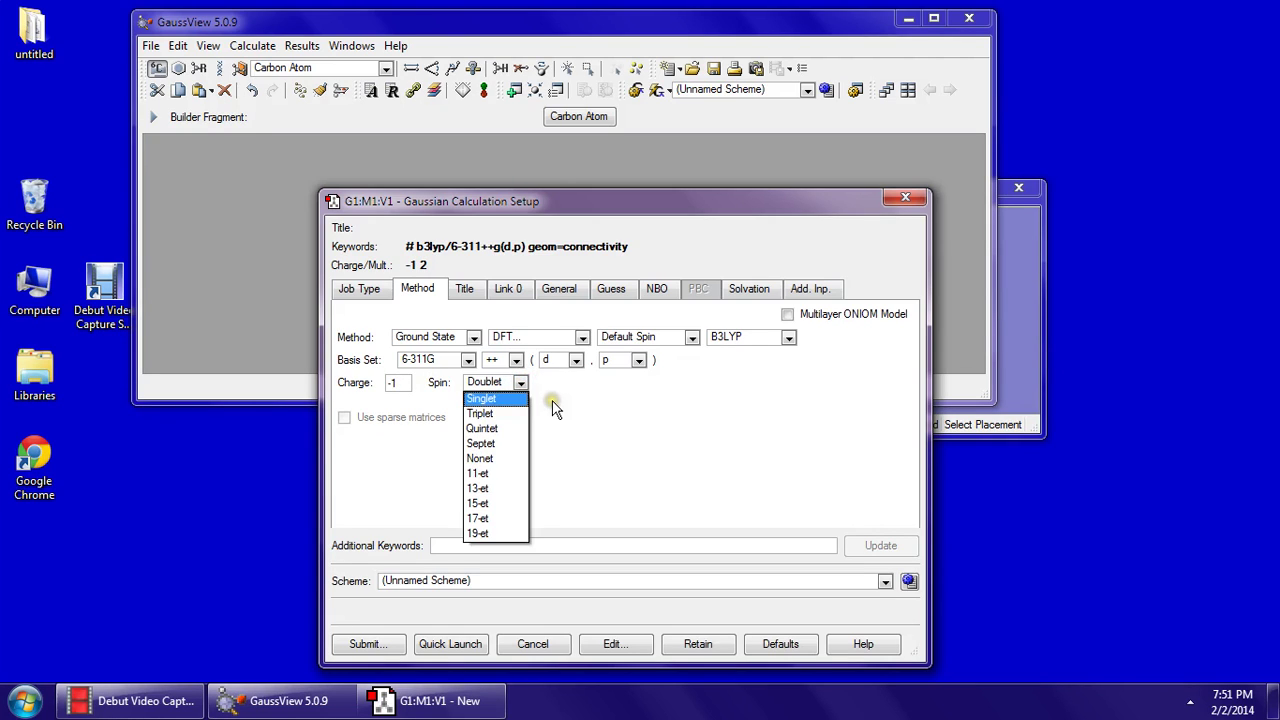
click(552, 404)
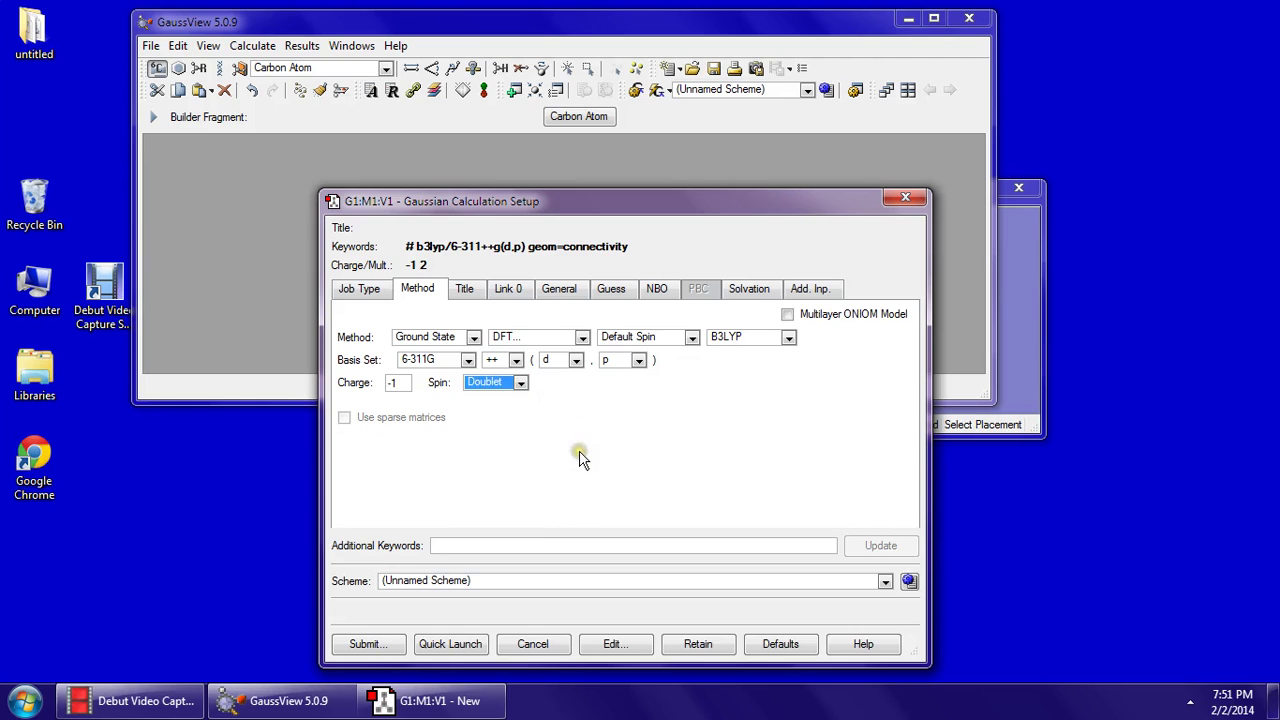
click(426, 398)
click(518, 390)
click(500, 450)
Save the Gaussian input file as 'anioncarbon' on the Desktop before editing it.
click(614, 646)
click(613, 646)
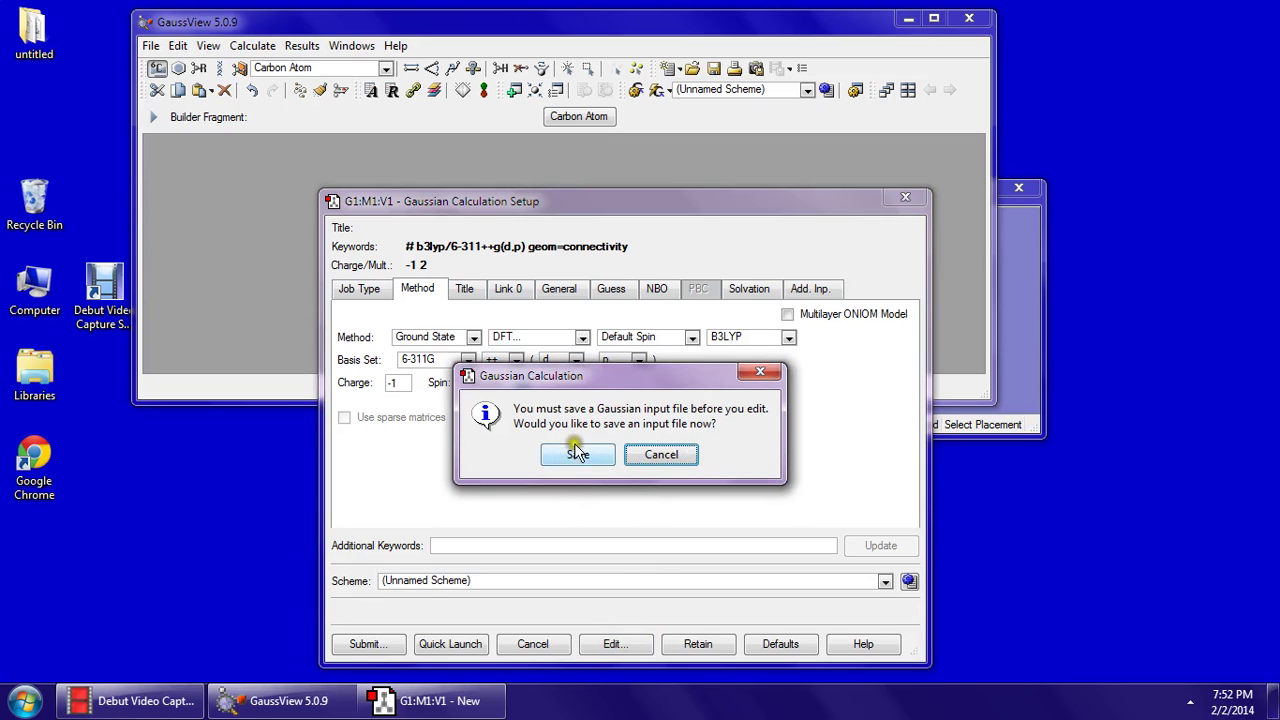
click(578, 454)
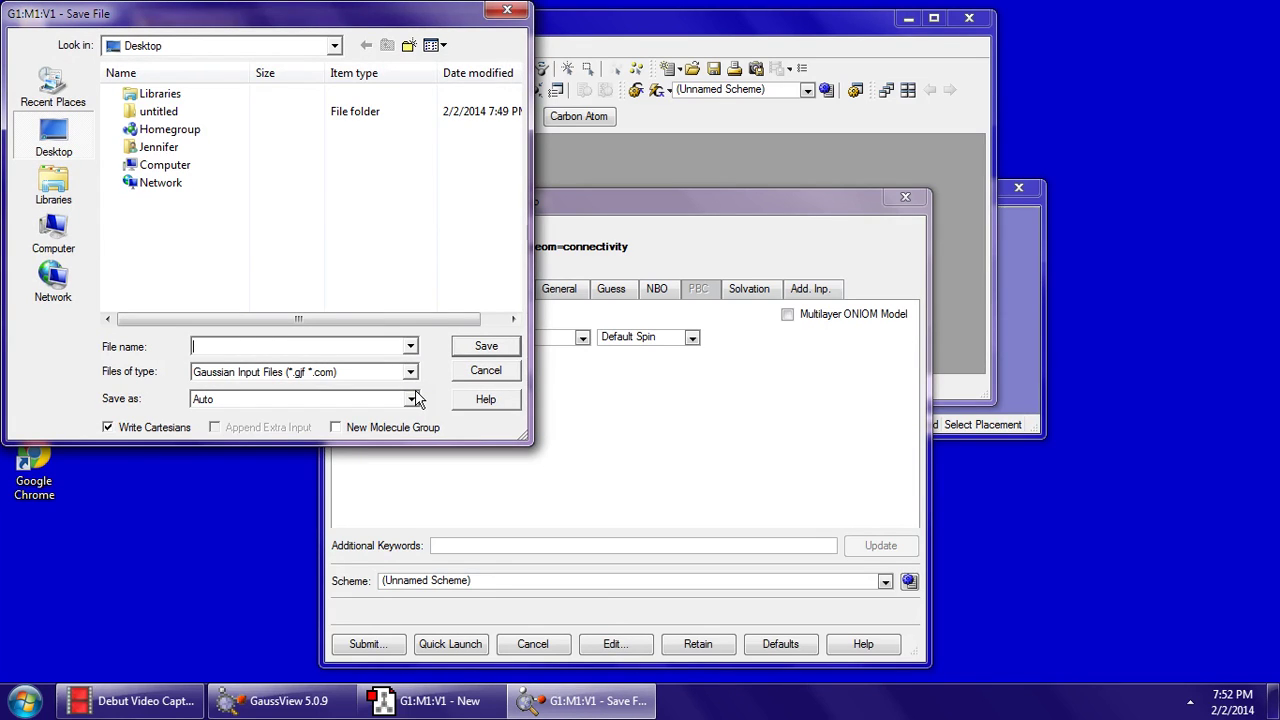
text(oncarbon)
click(488, 346)
click(368, 358)
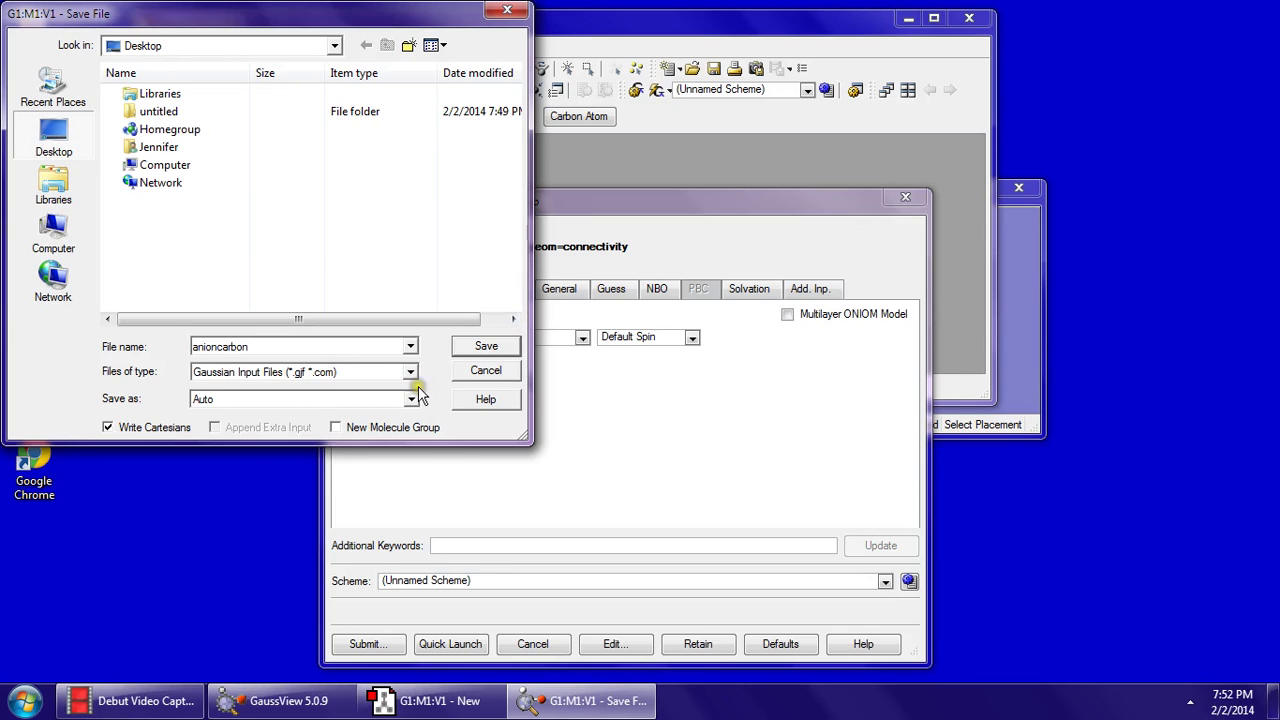
click(487, 346)
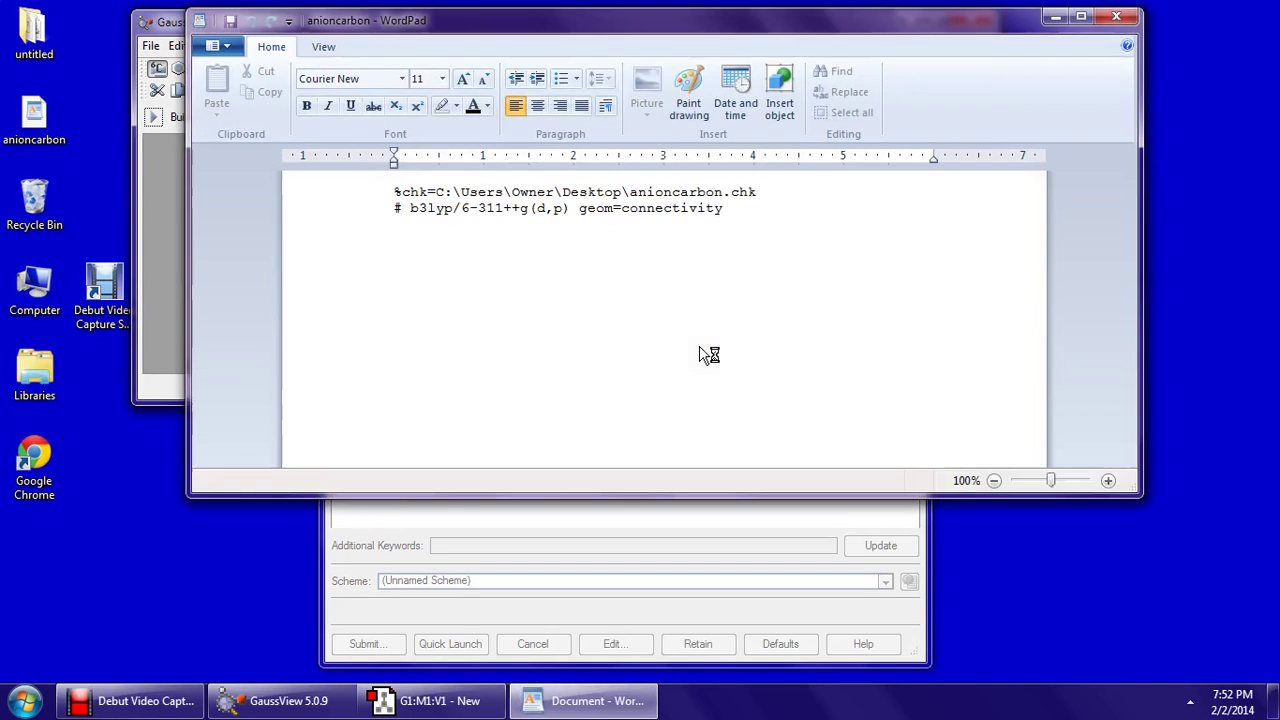
In WordPad, change the '-1 2' charge/multiplicity line to '-1 4' and close the file.
click(730, 289)
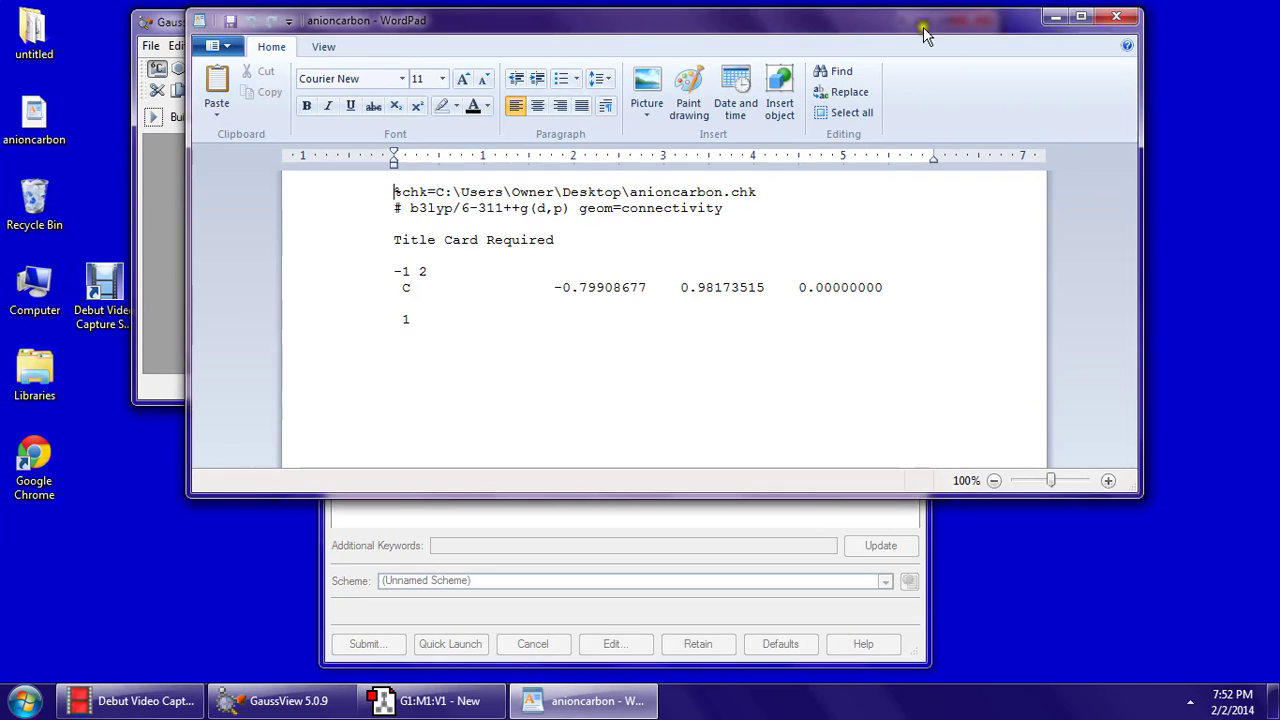
drag(920, 23, 914, 66)
click(1050, 64)
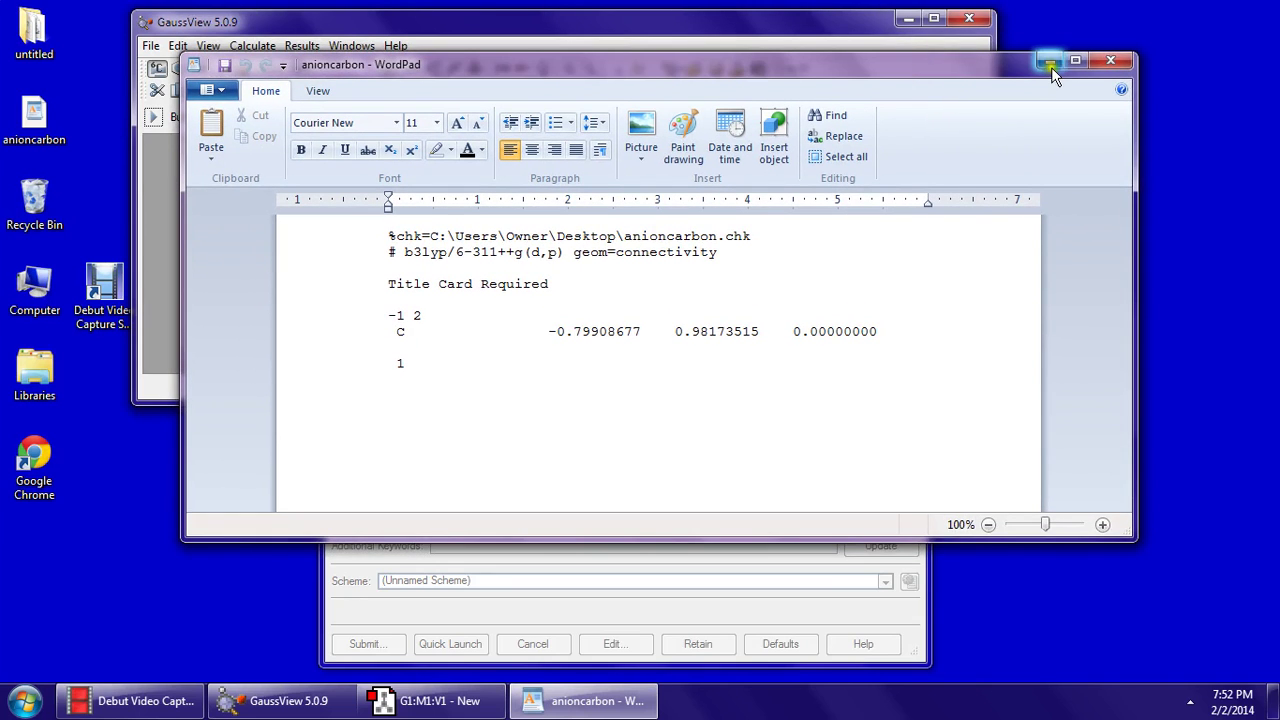
click(1071, 62)
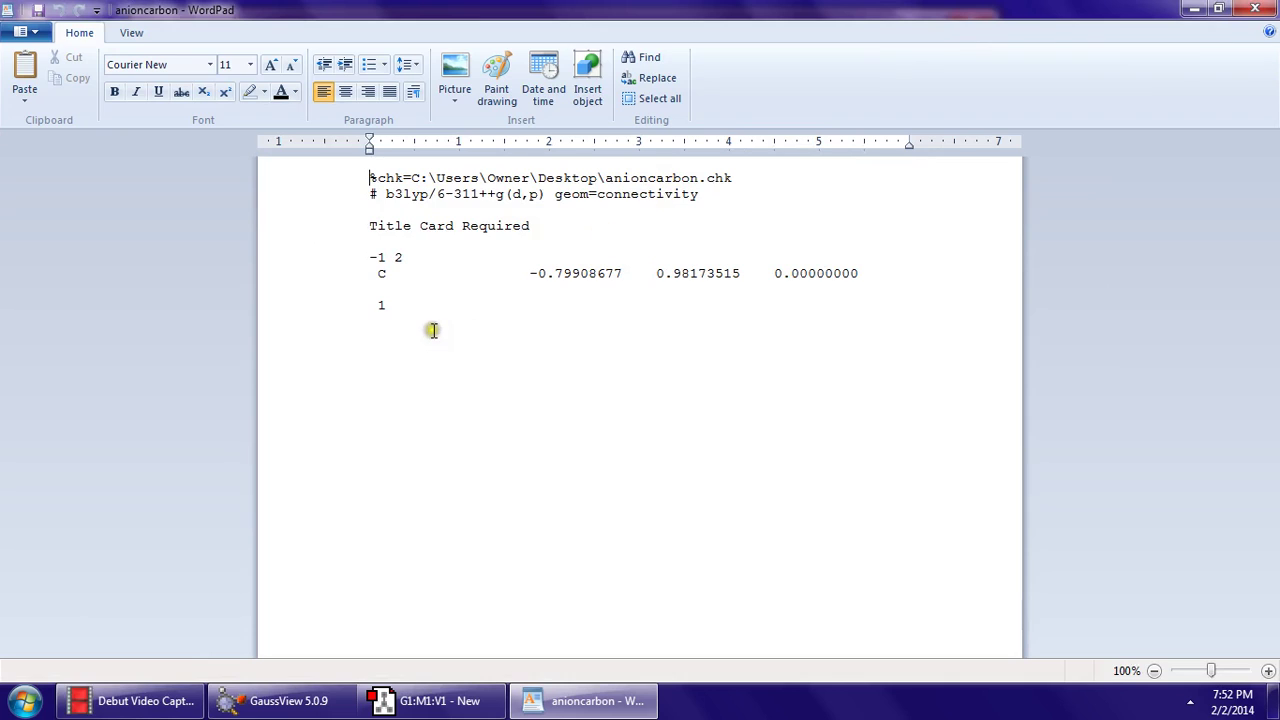
click(399, 260)
key(BackSpace)
text(\)
key(BackSpace)
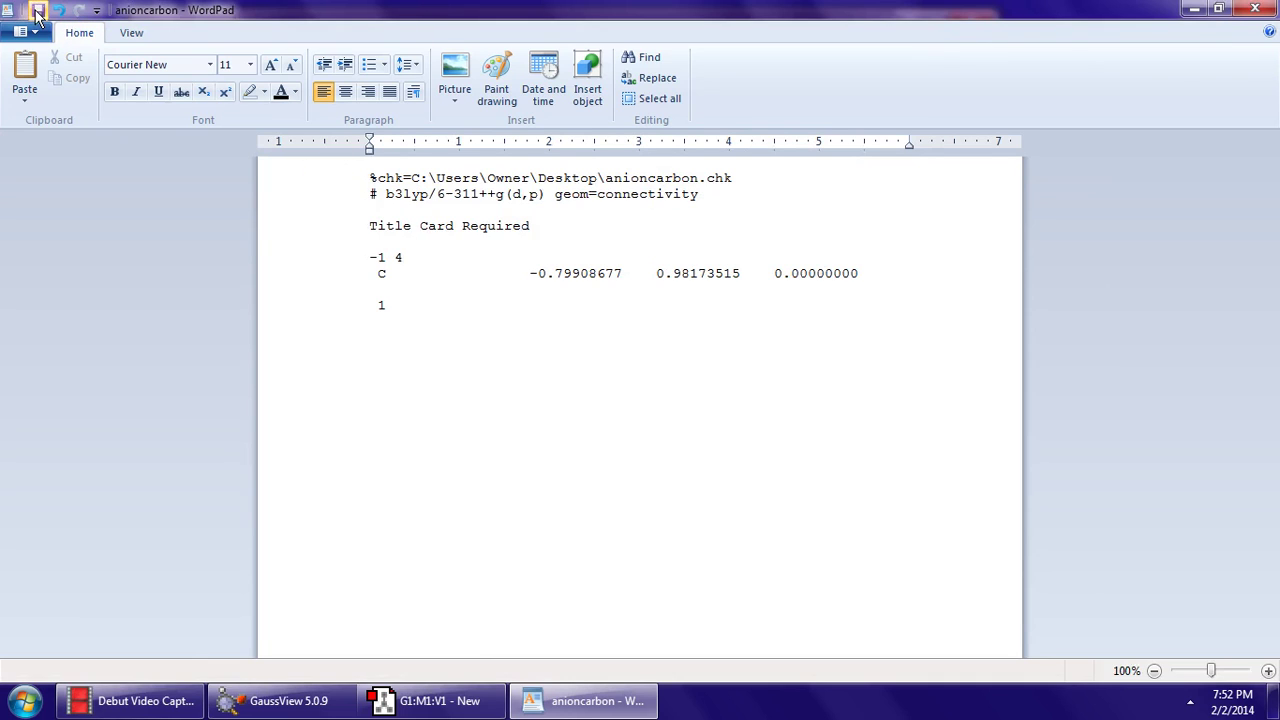
click(1274, 9)
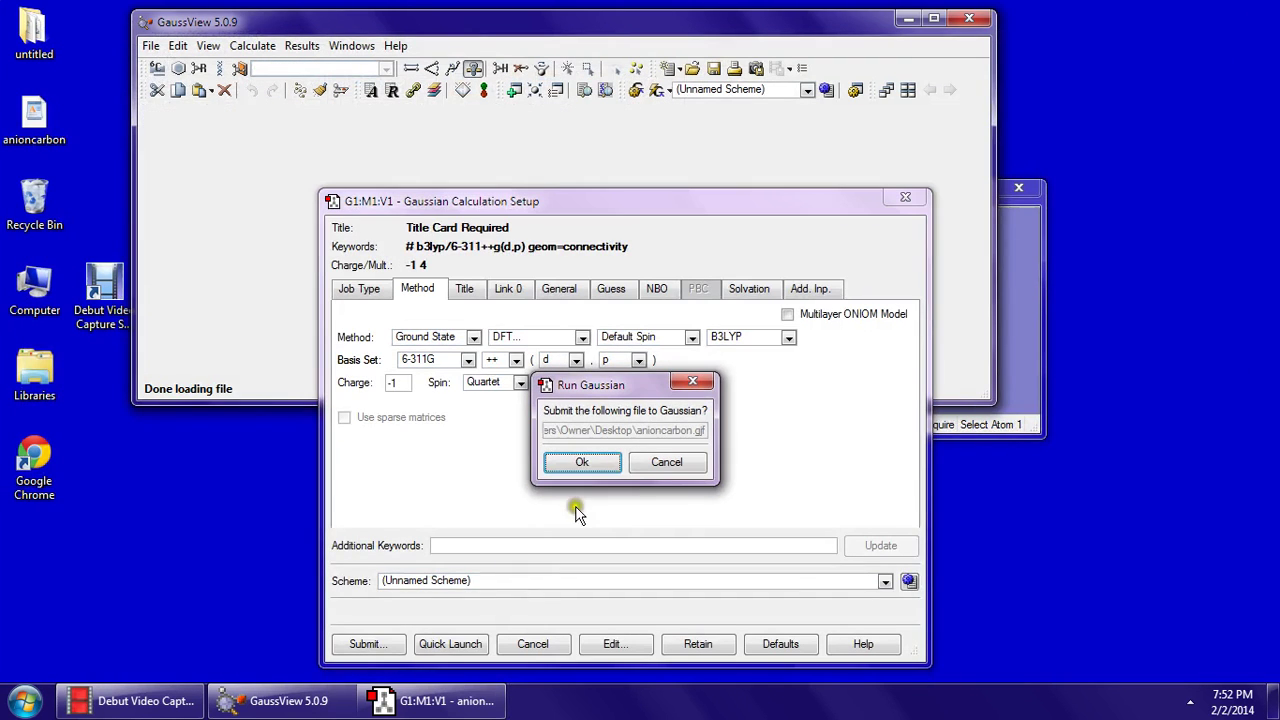
Submit the anioncarbon job and let it finish with SCF energy -37.9072968 a.u.
click(592, 466)
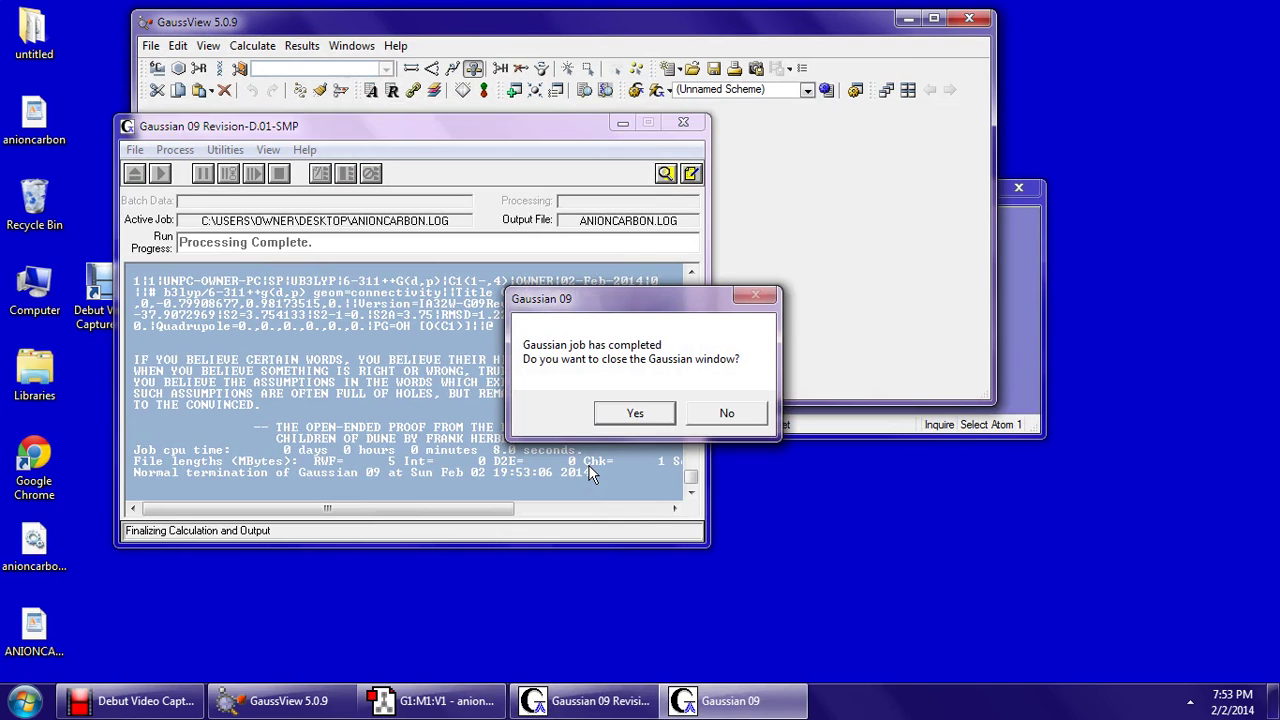
Close Gaussian and open anioncarbon.chk, showing 1 atom, 7 electrons, charge -1, quartet.
click(624, 413)
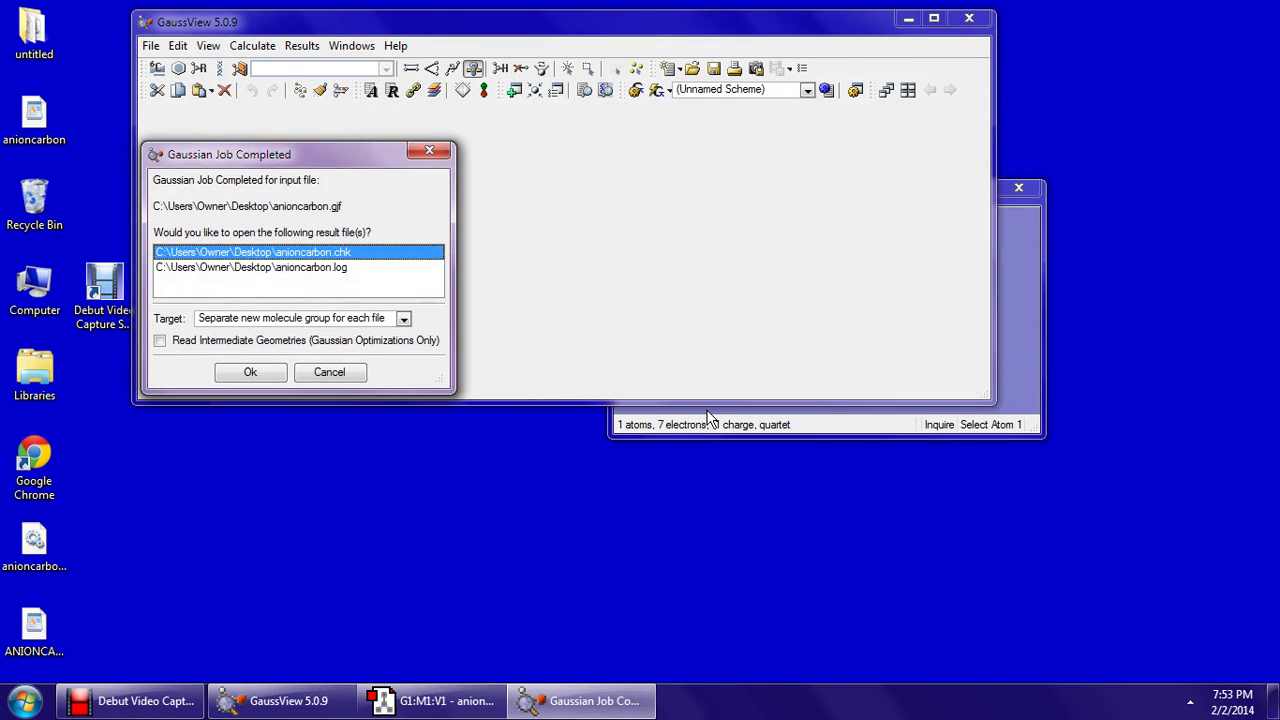
click(245, 374)
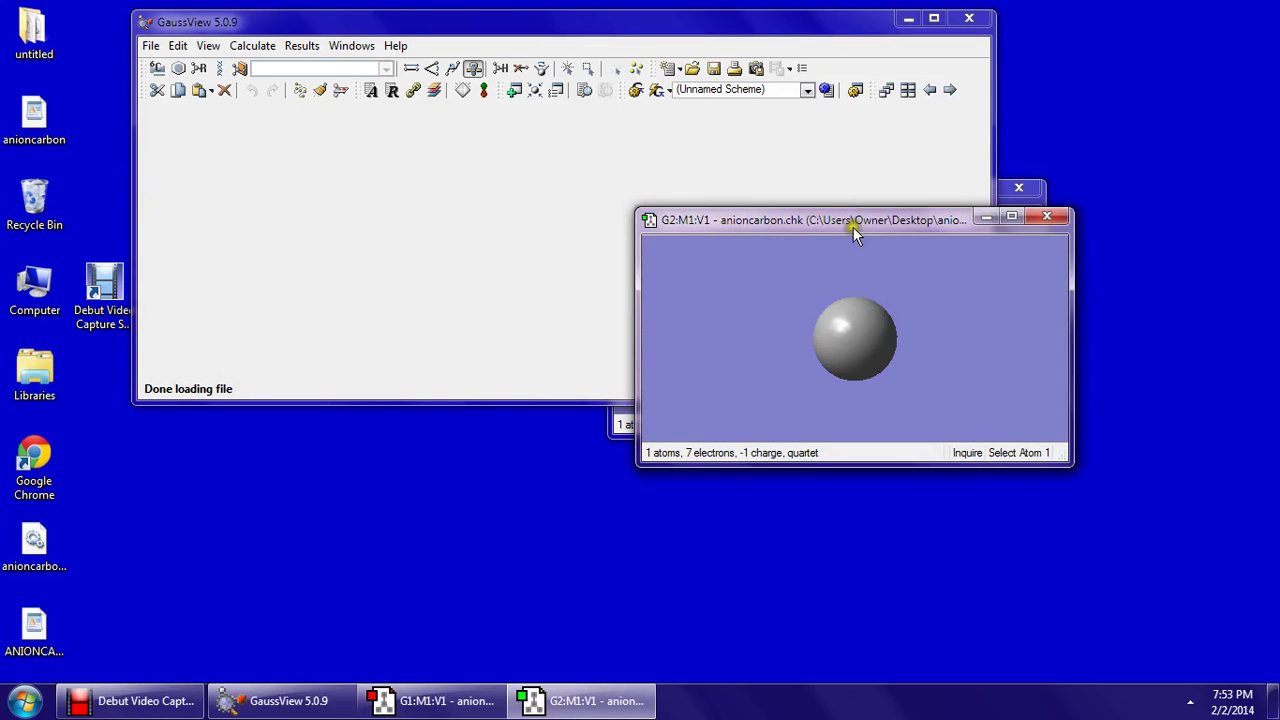
drag(853, 227, 570, 283)
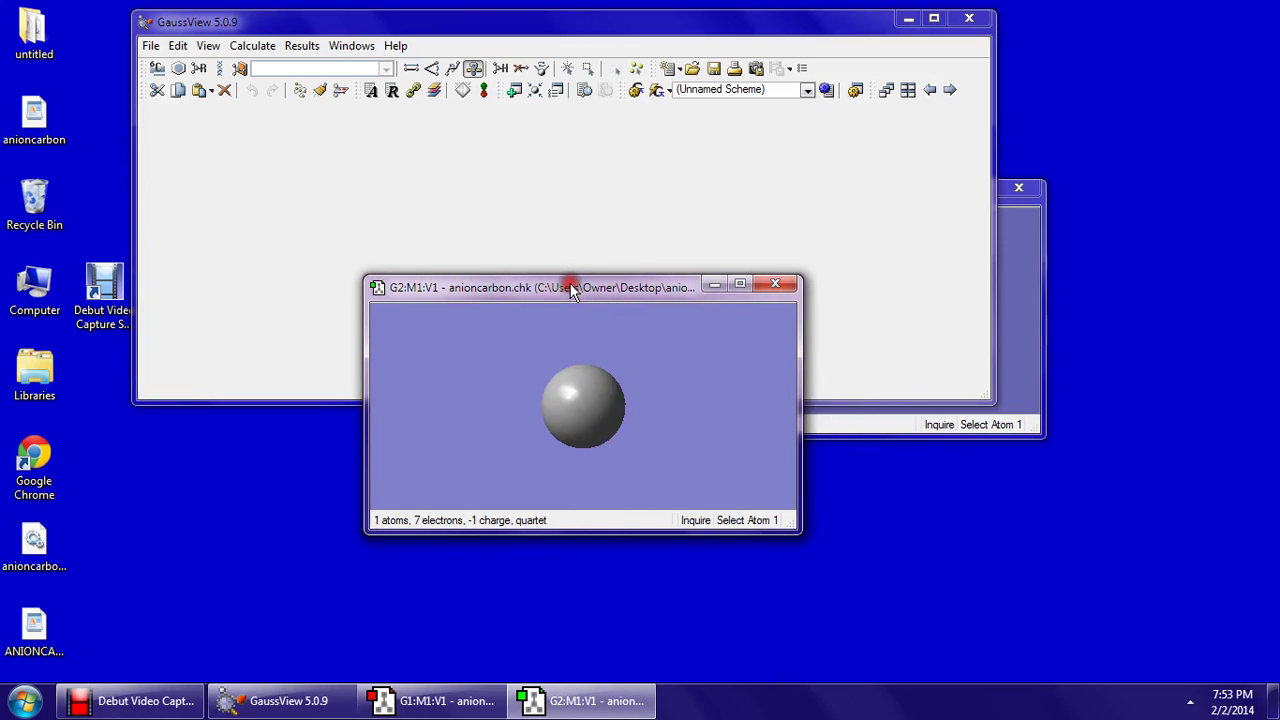
click(297, 46)
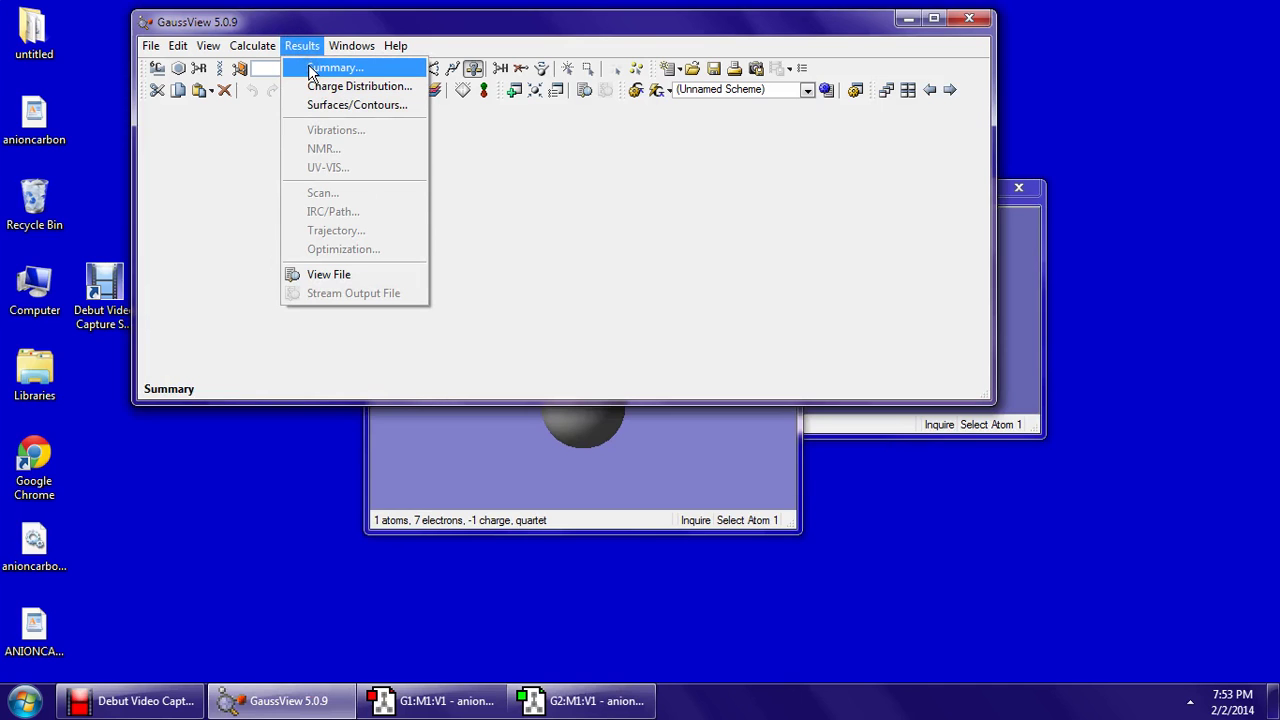
click(311, 68)
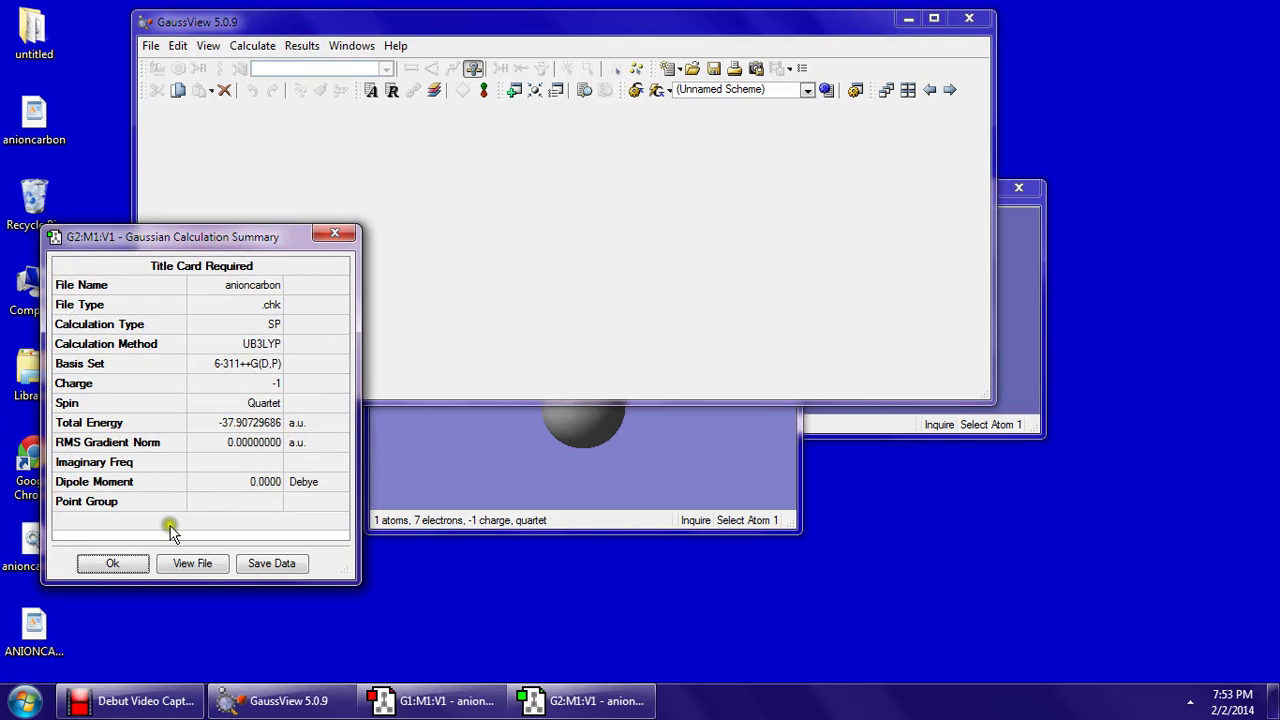
click(118, 563)
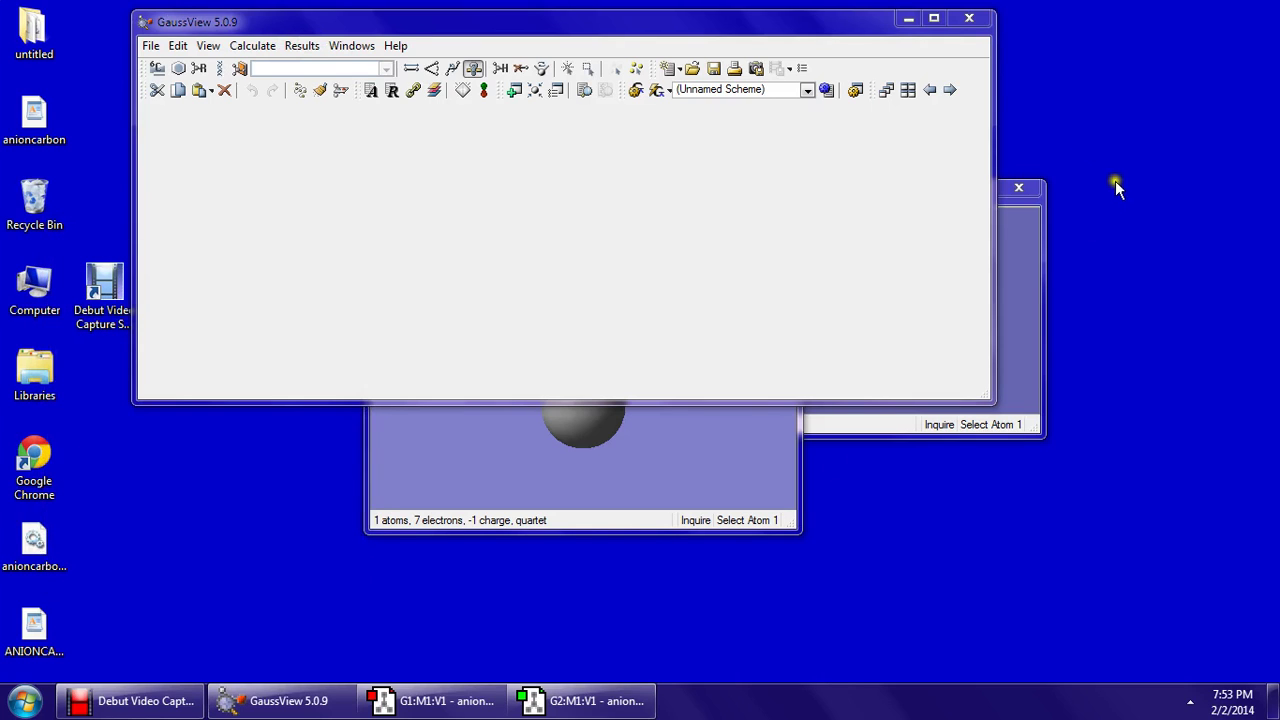
Restart GaussView from the desktop and dismiss the startup tips.
click(977, 19)
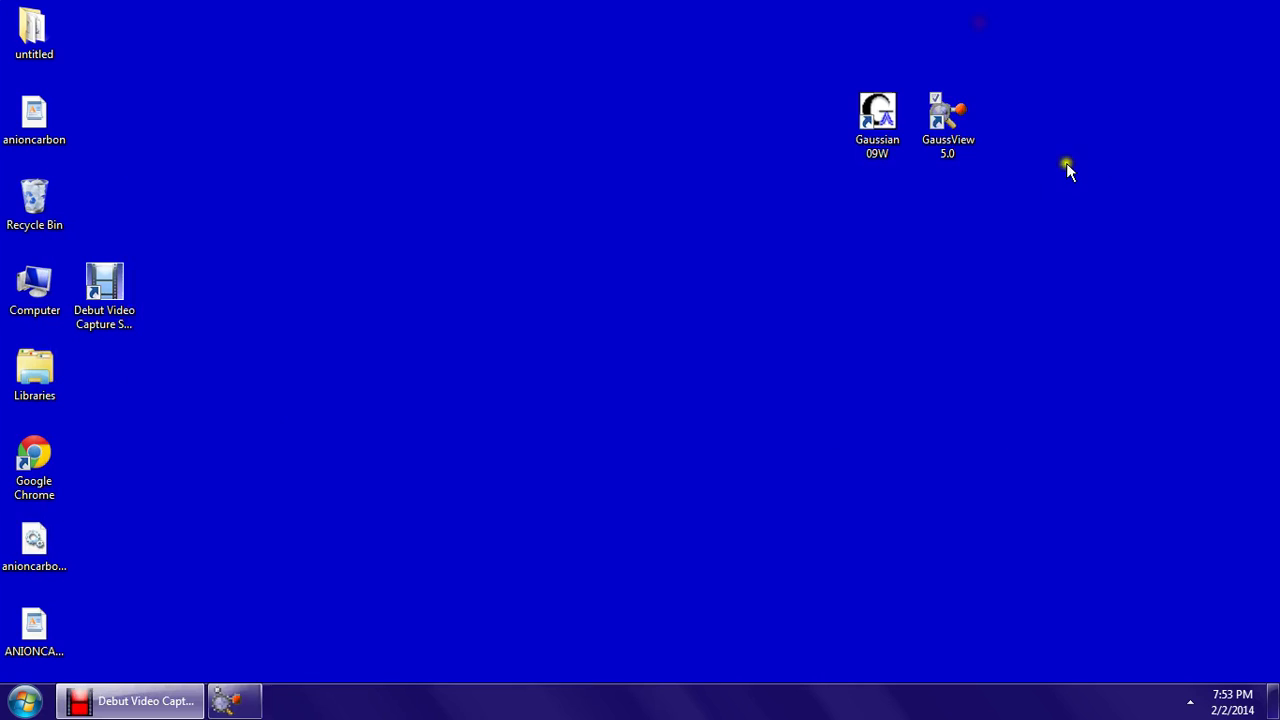
click(945, 140)
click(947, 145)
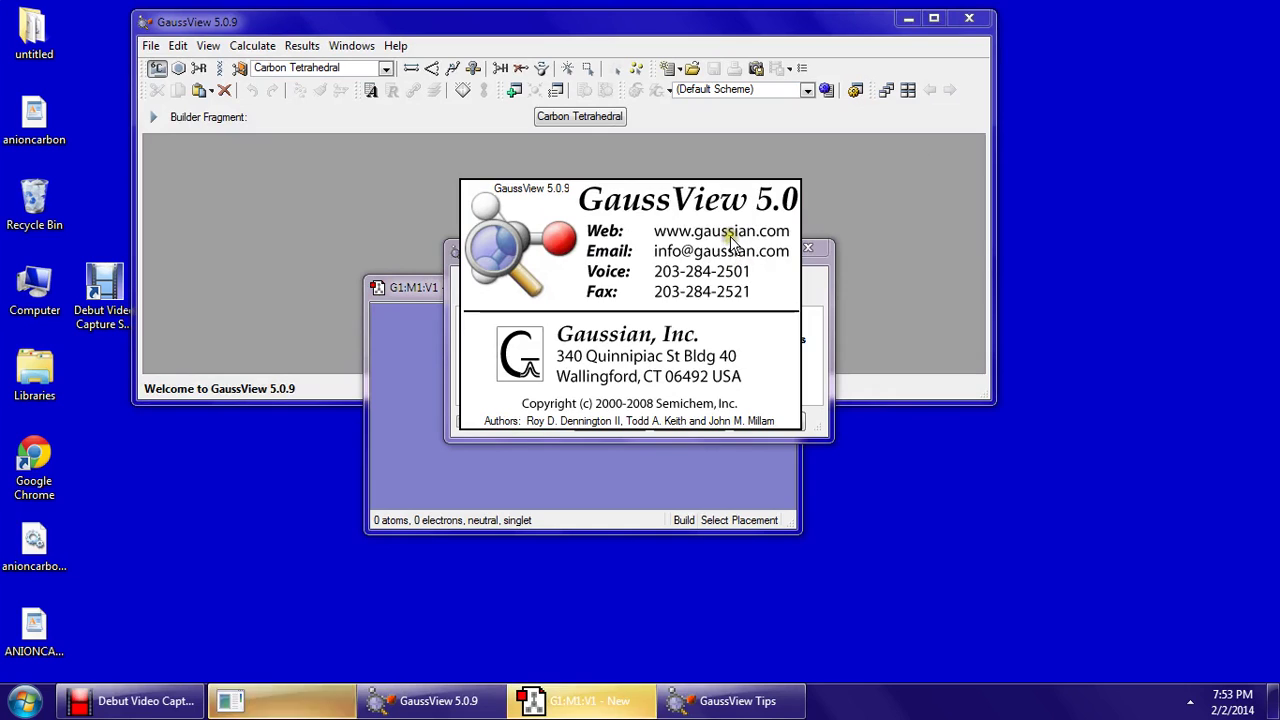
click(765, 423)
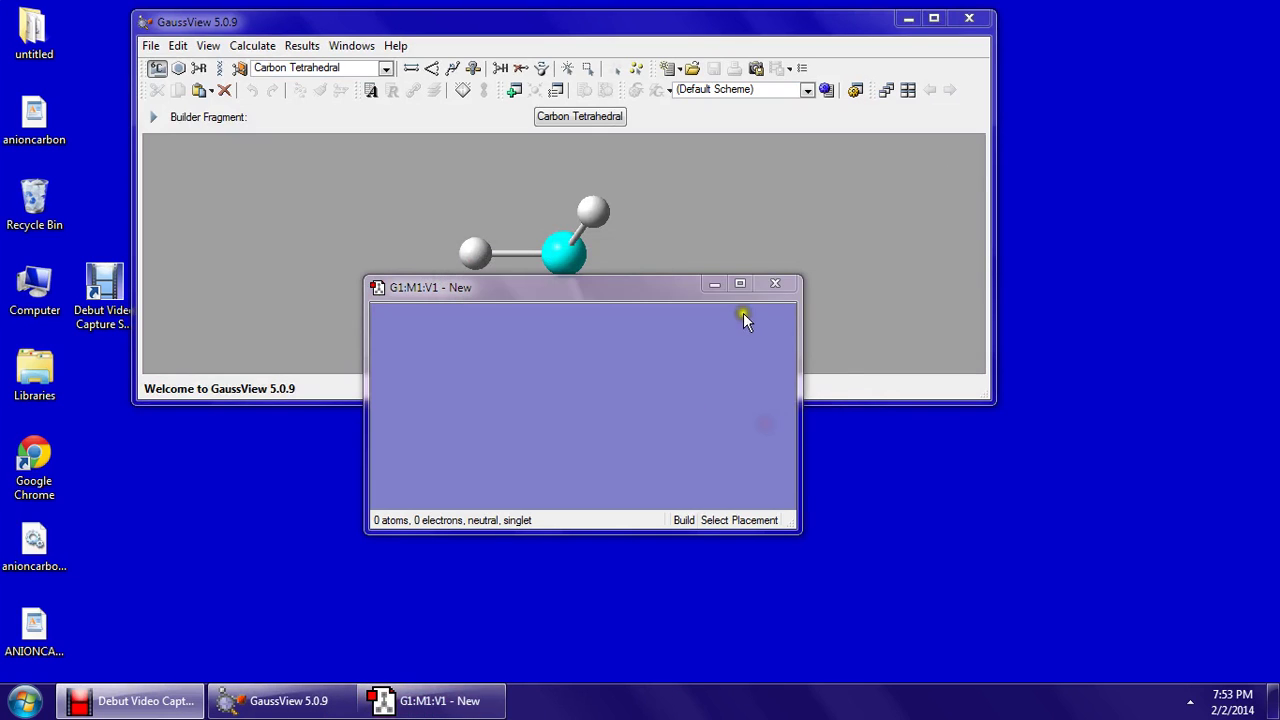
drag(633, 290, 662, 475)
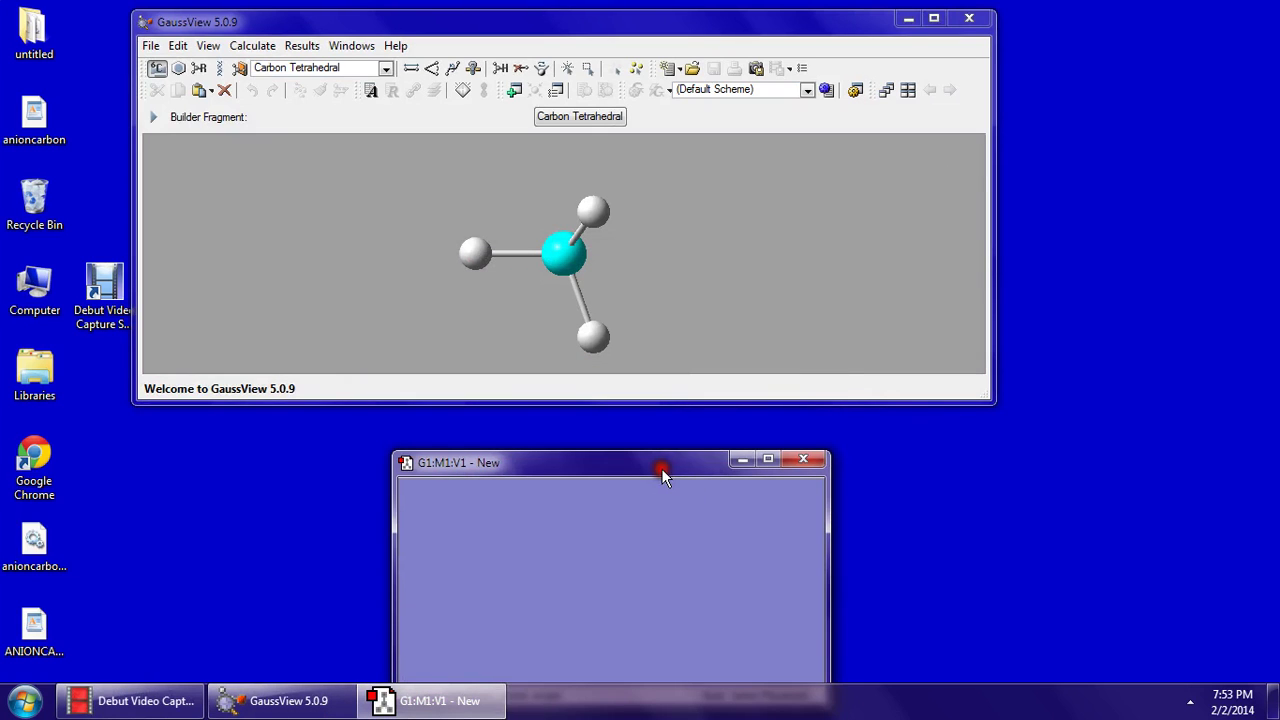
Place a single carbon atom from the Carbon Atom fragment in the new molecule window.
click(157, 67)
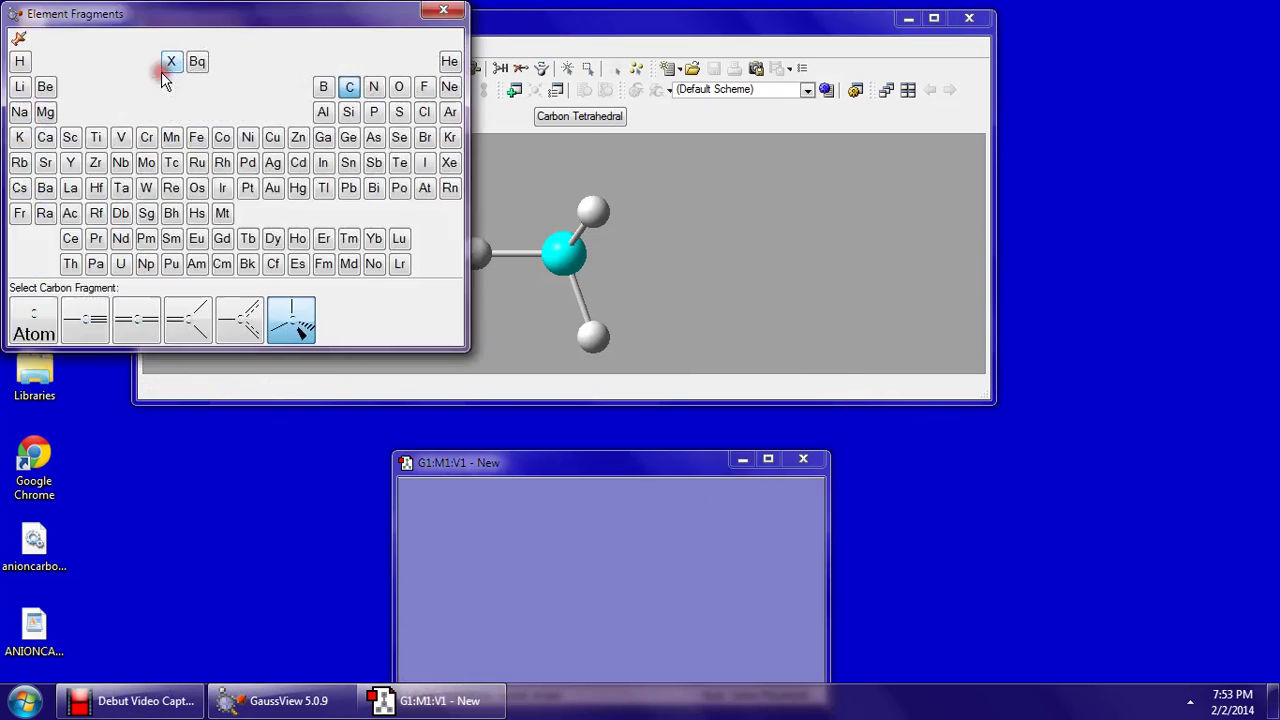
click(350, 88)
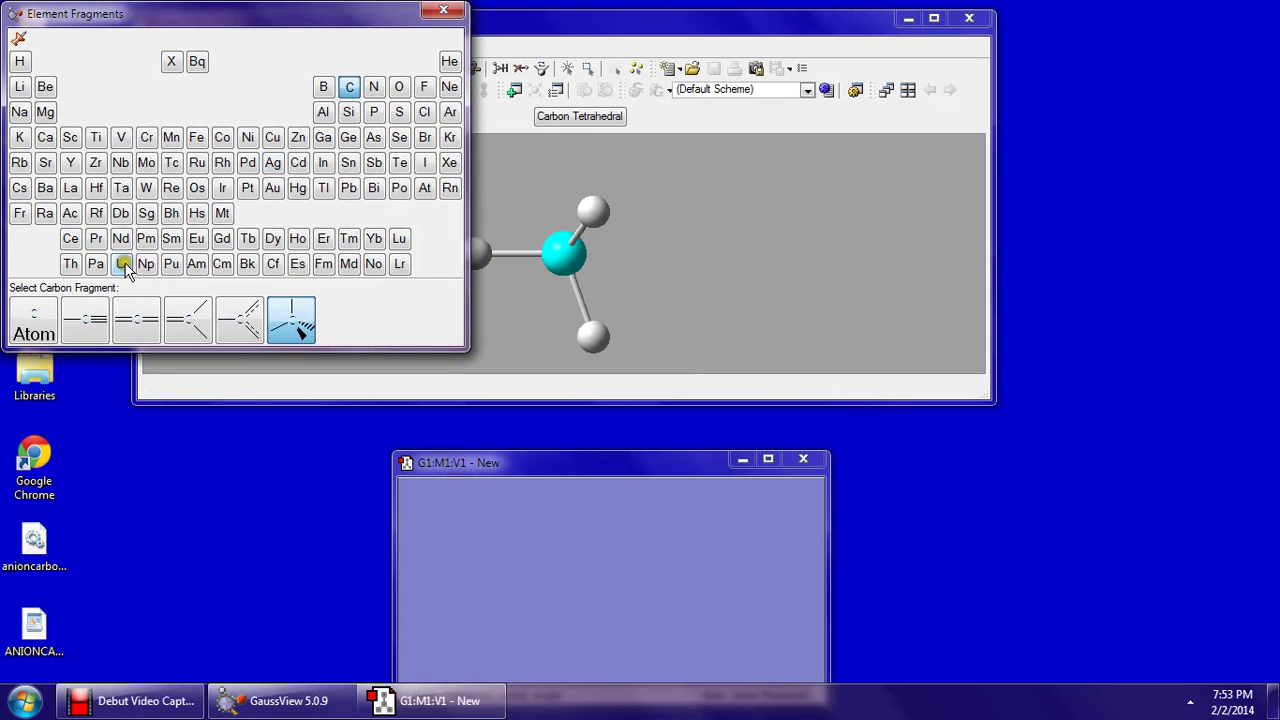
click(22, 322)
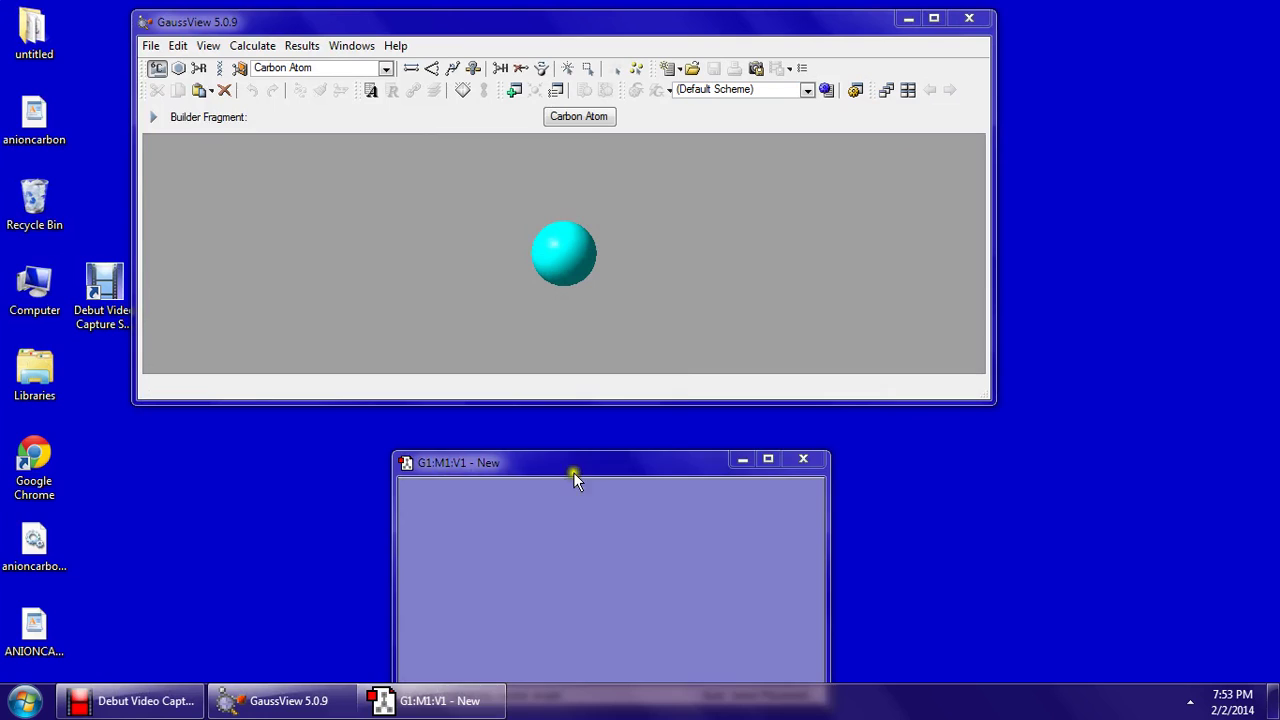
drag(571, 464, 581, 420)
click(597, 523)
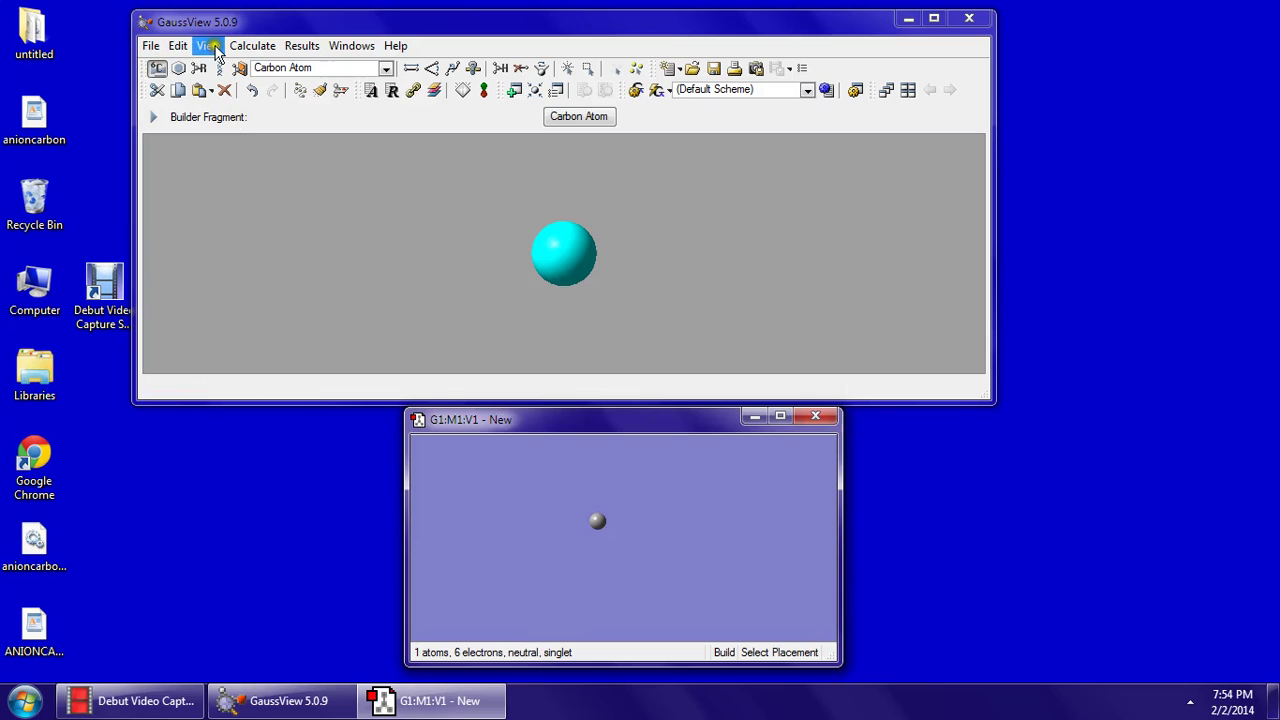
In Gaussian Calculation Setup, choose the DFT B3LYP method for the carbon atom.
click(245, 46)
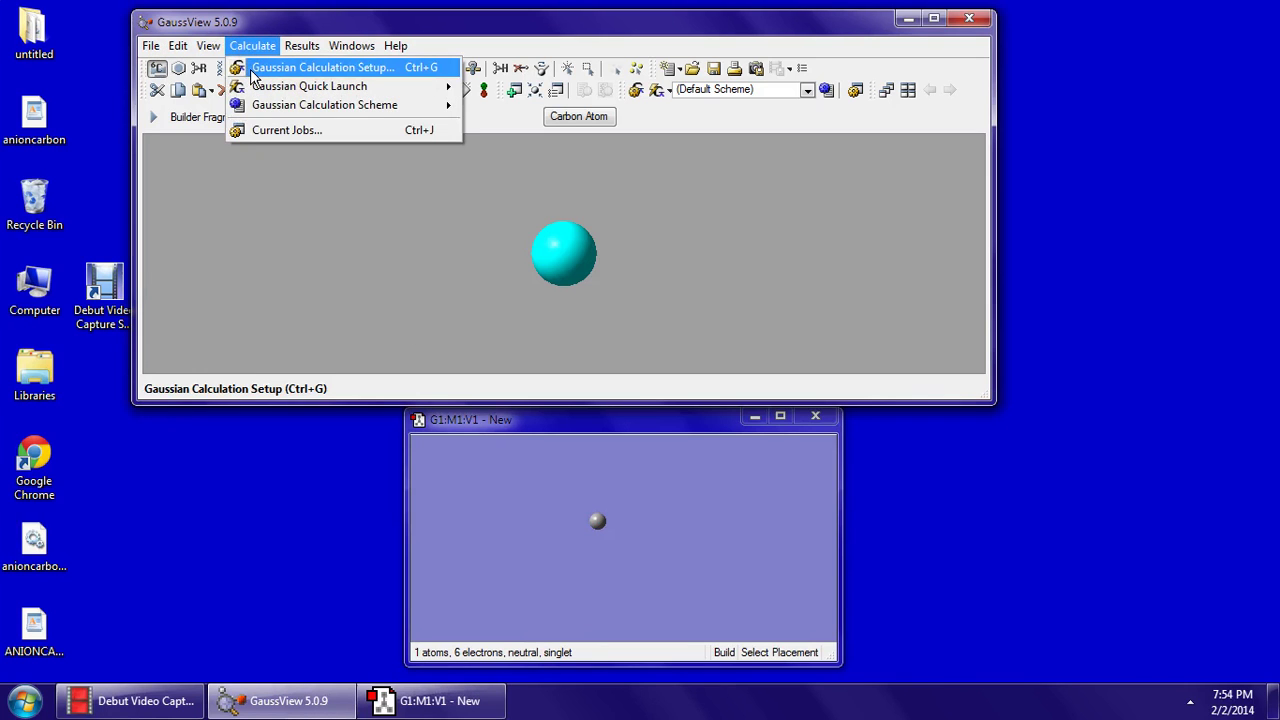
click(251, 70)
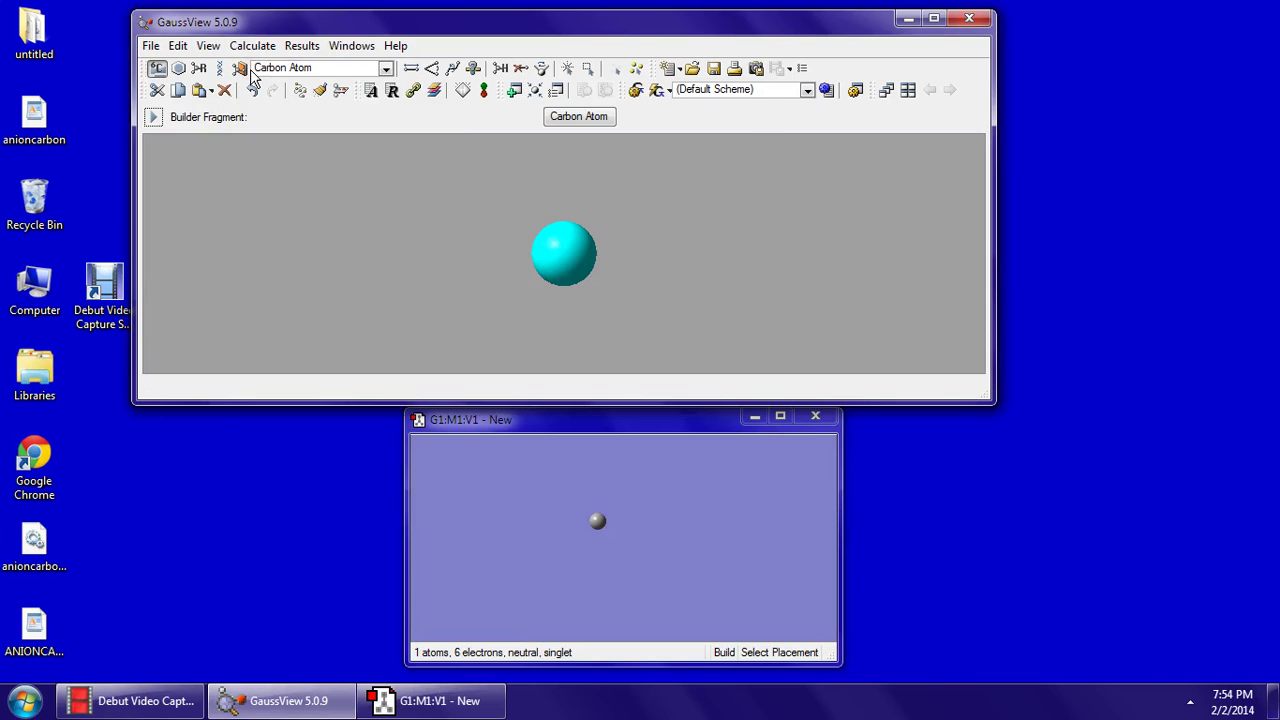
click(186, 105)
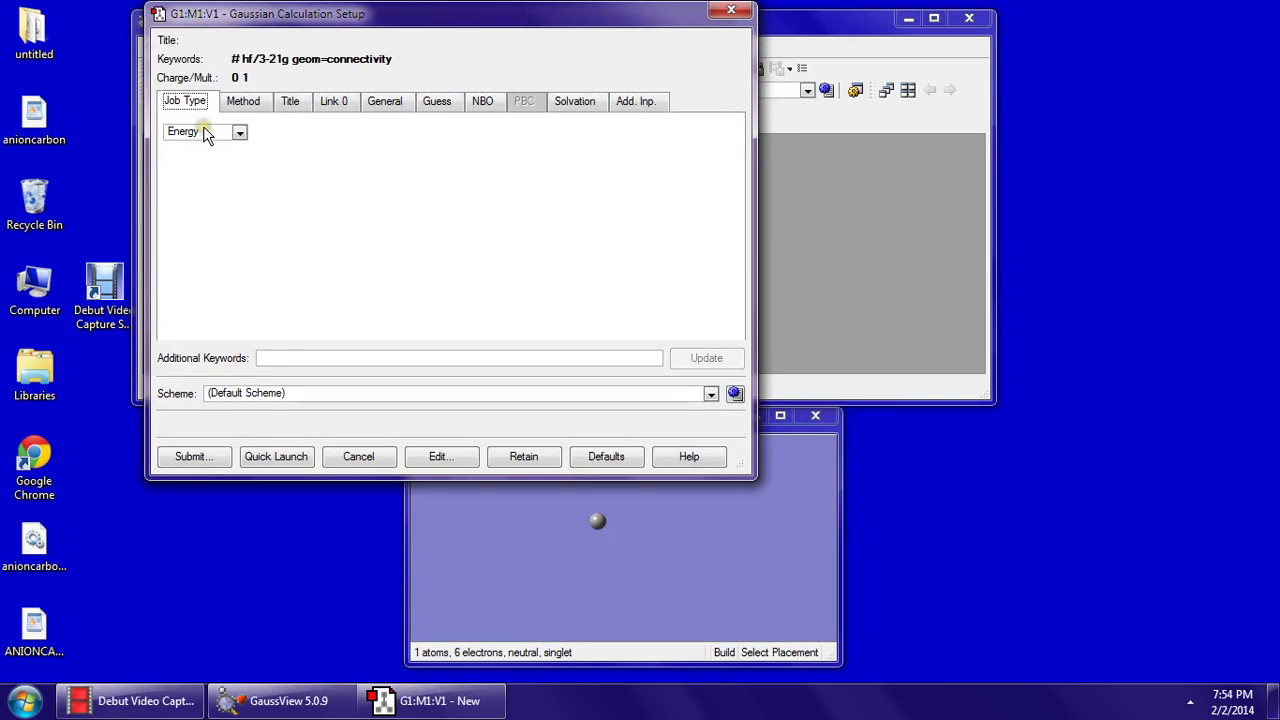
click(250, 101)
click(389, 150)
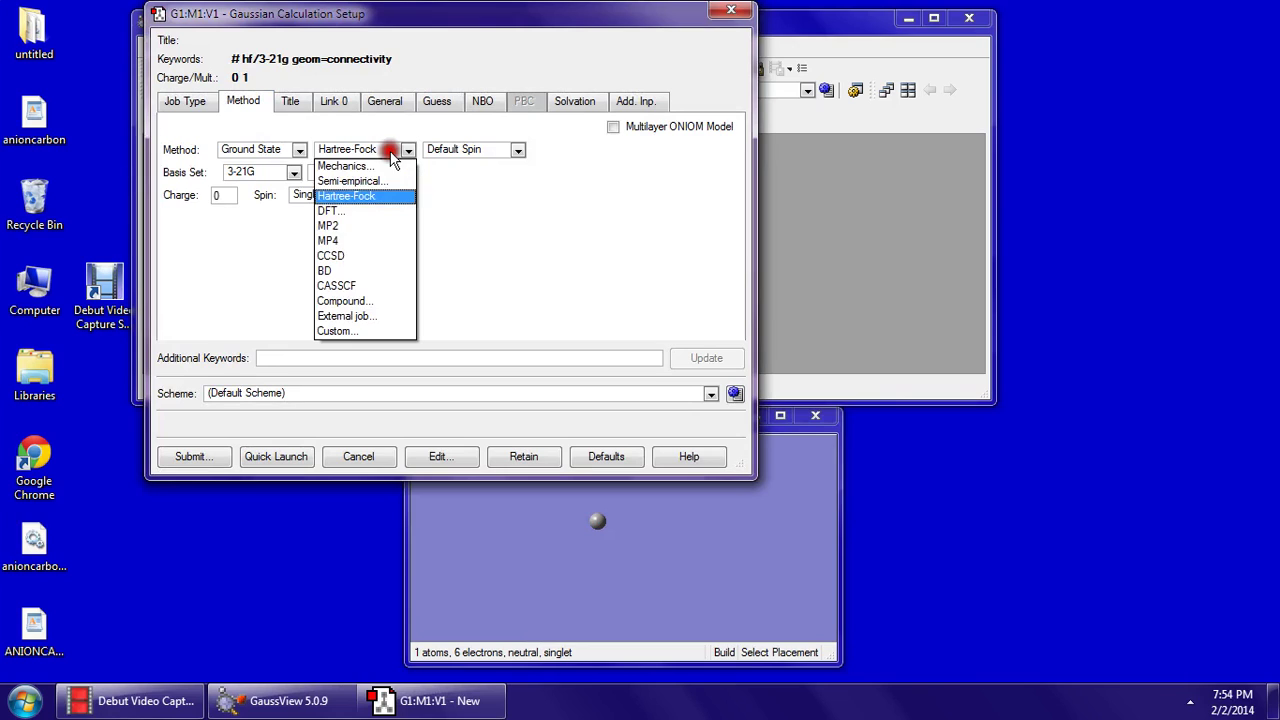
click(375, 210)
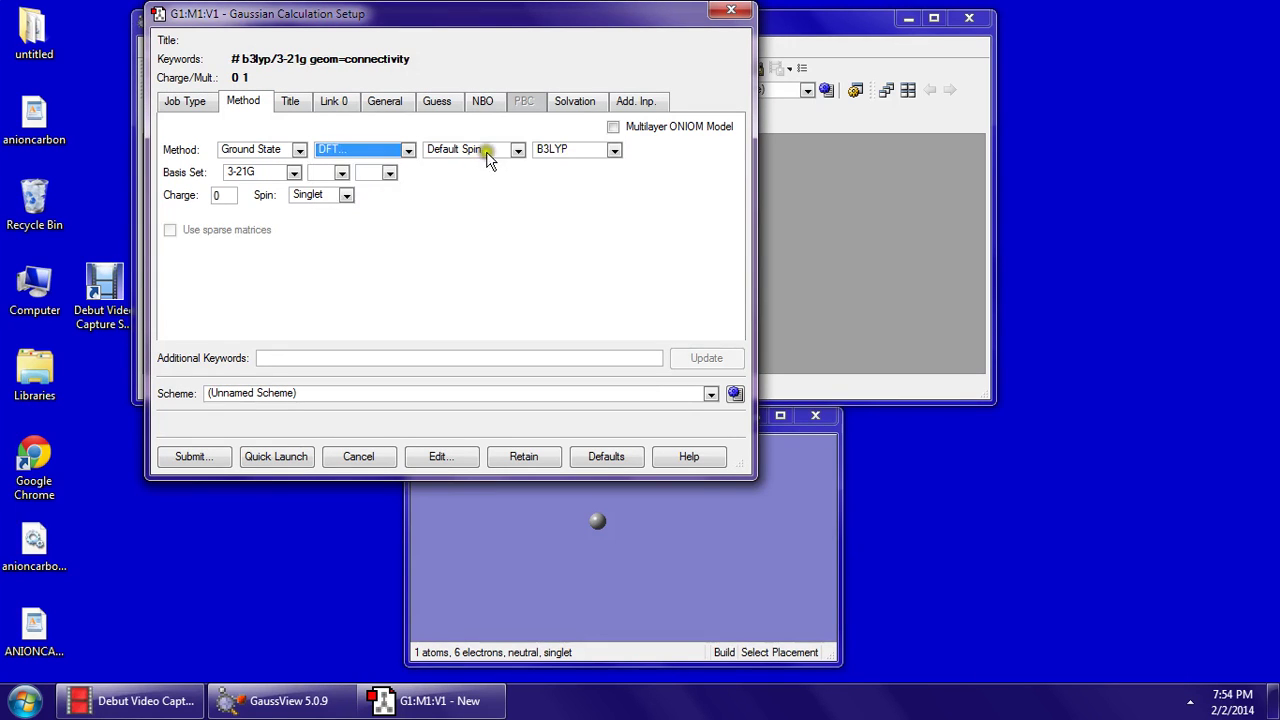
Set the basis set to 6-311++G(d,p).
click(266, 172)
click(266, 233)
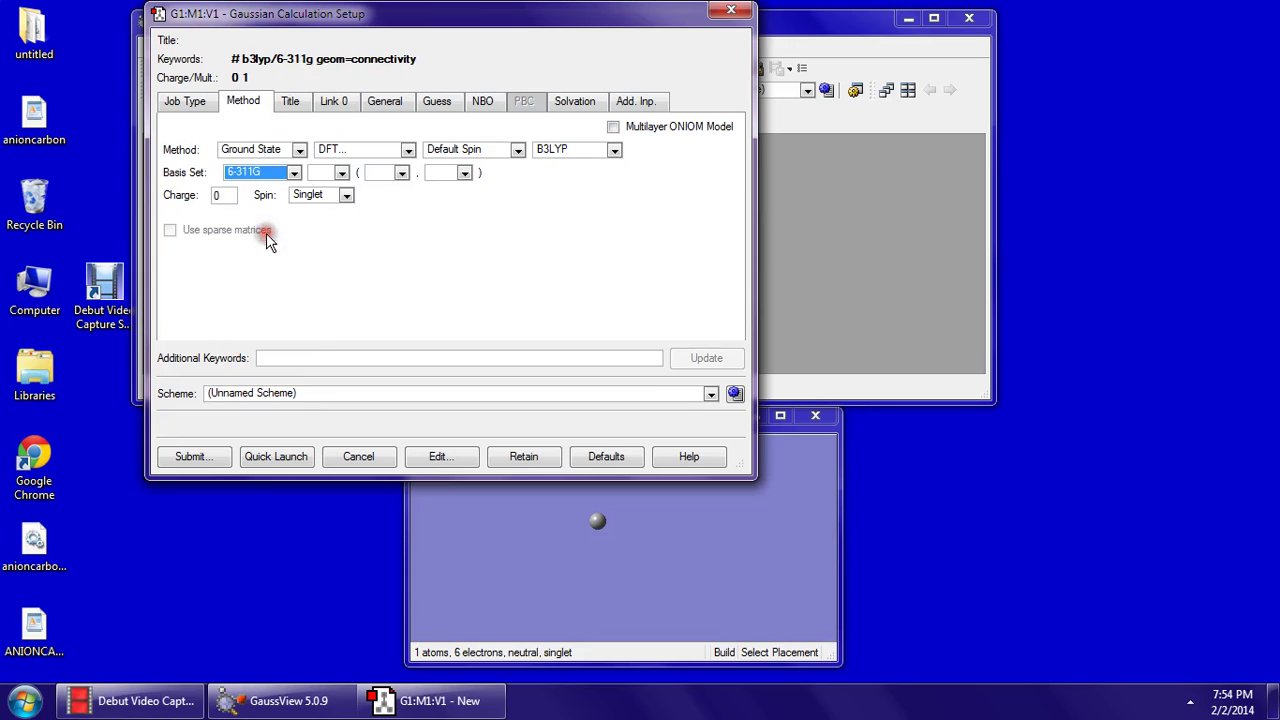
click(336, 177)
click(330, 216)
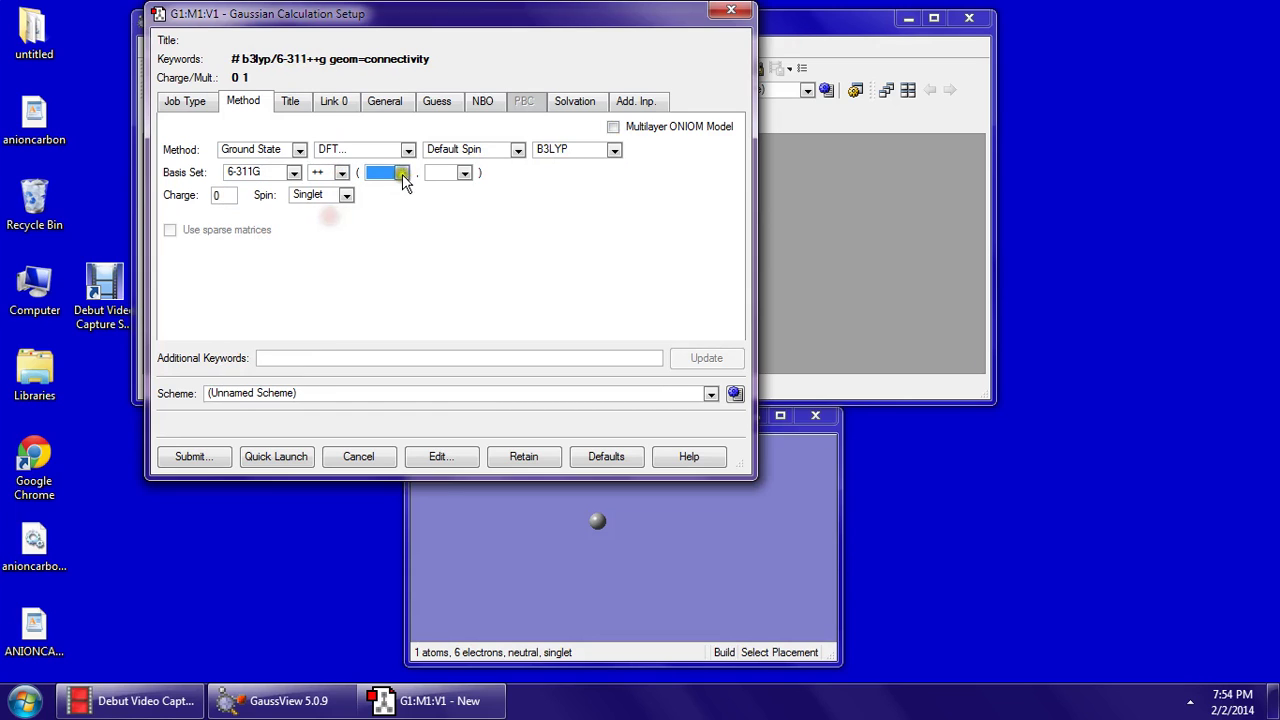
click(402, 173)
click(397, 198)
click(444, 175)
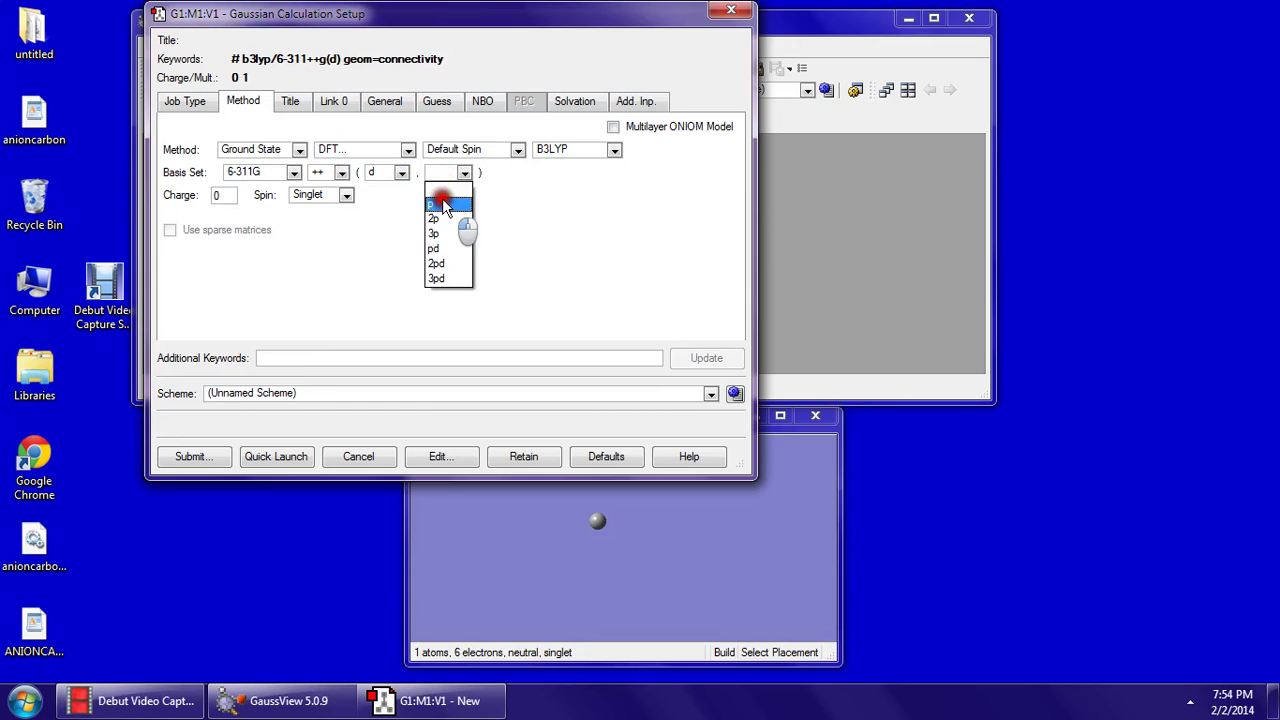
click(442, 198)
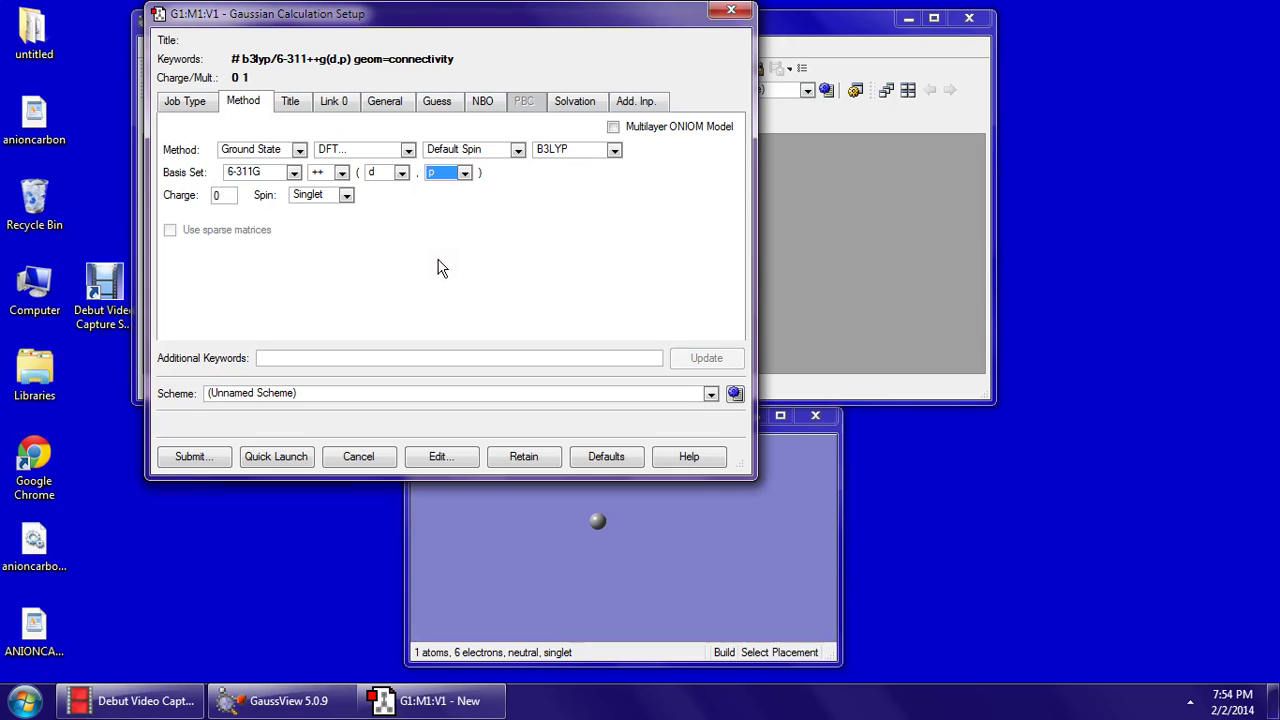
Set the spin multiplicity to Triplet and submit the job.
click(331, 196)
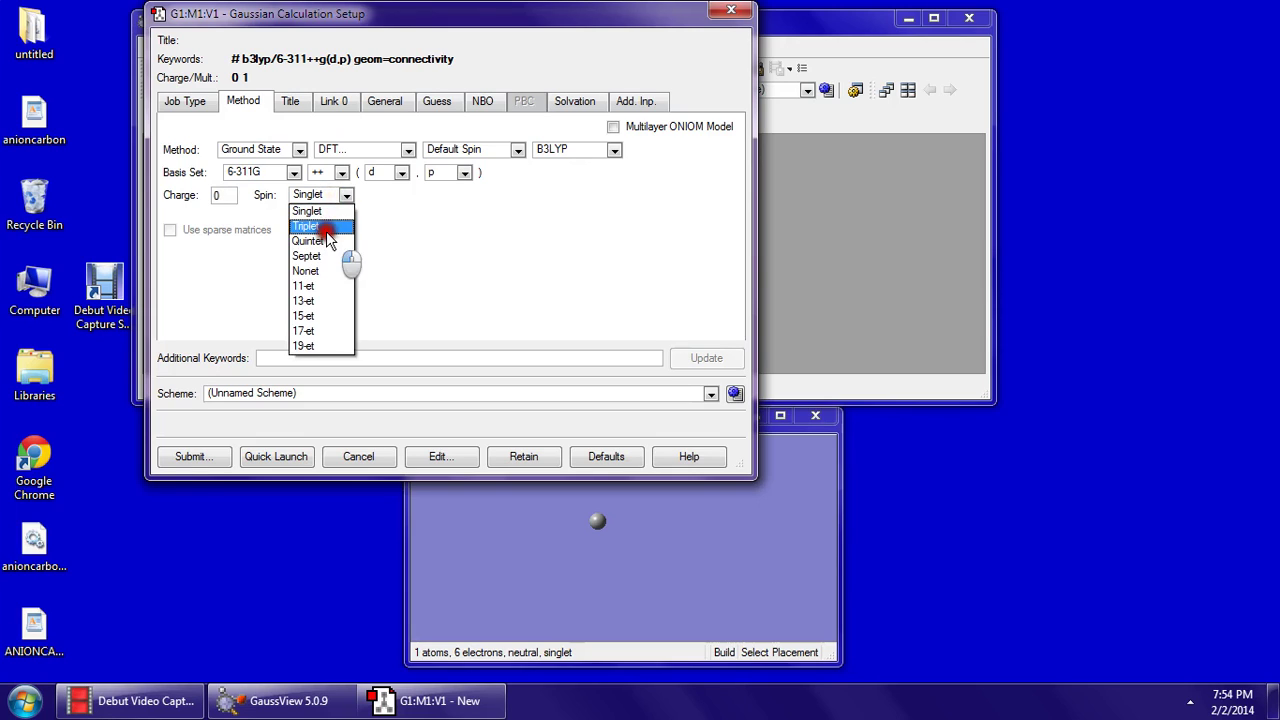
click(326, 233)
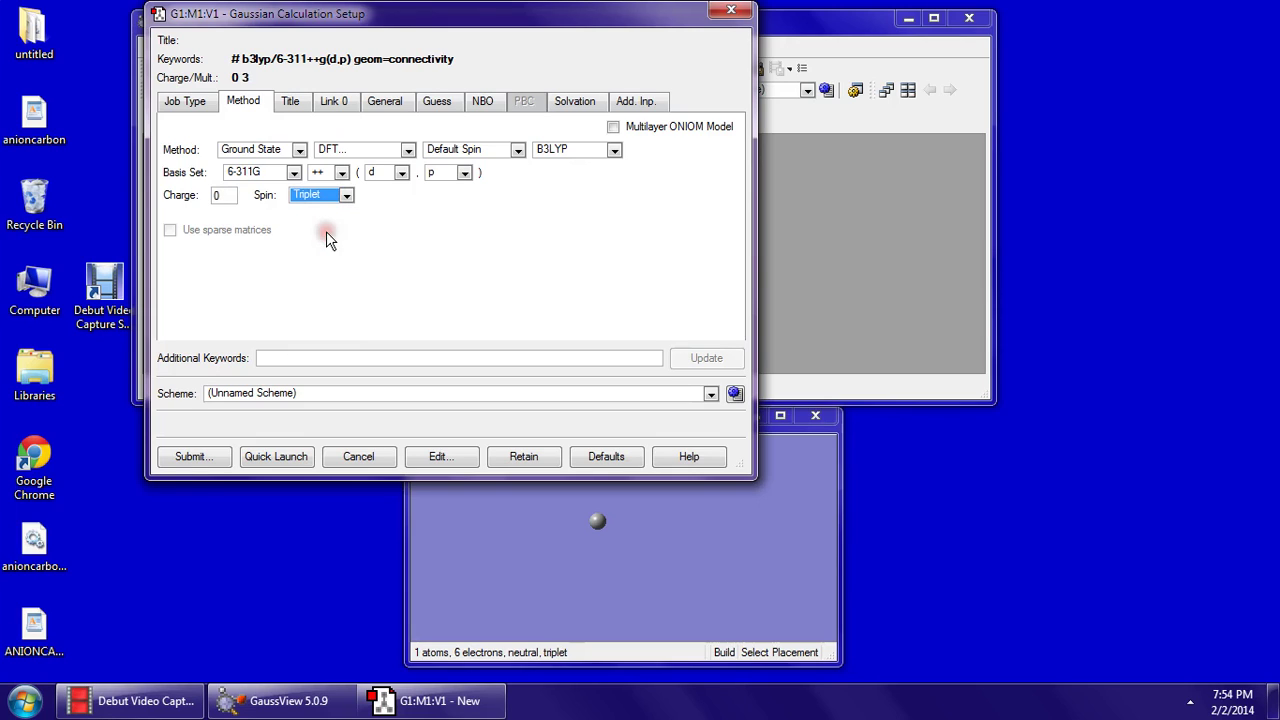
click(189, 455)
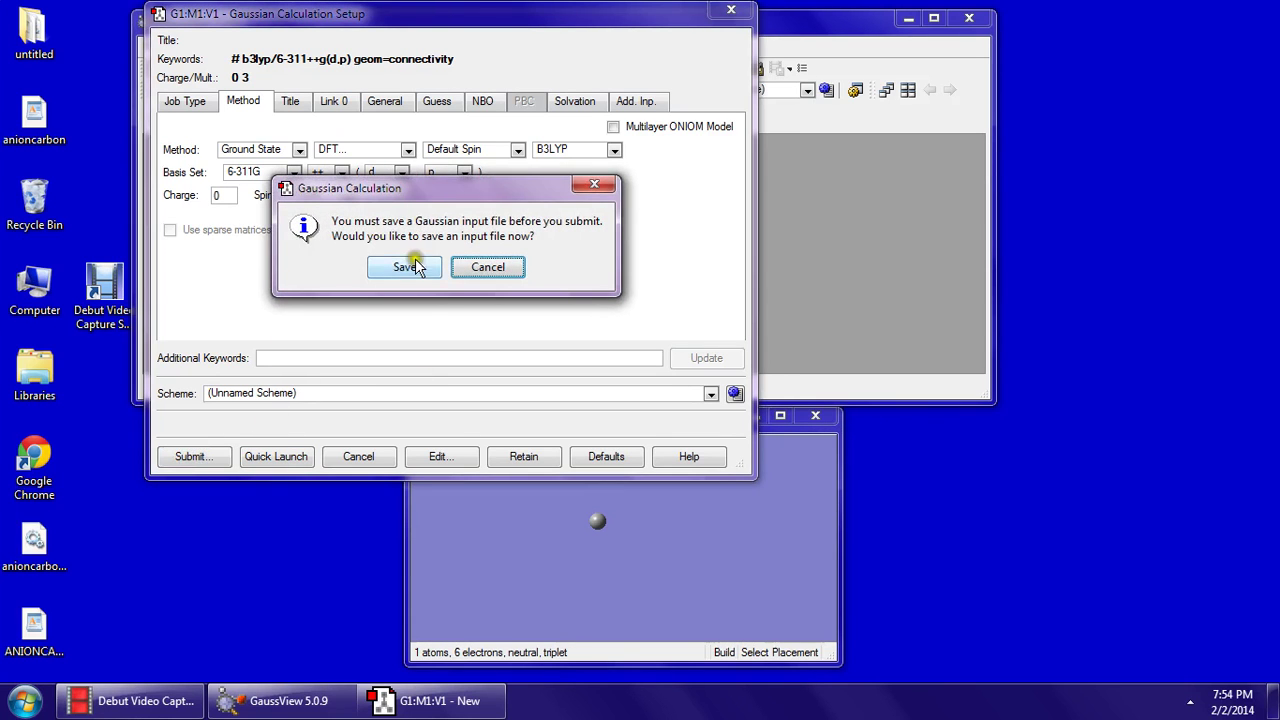
Save the triplet carbon input file as carbongroundstate and submit it to Gaussian.
click(413, 267)
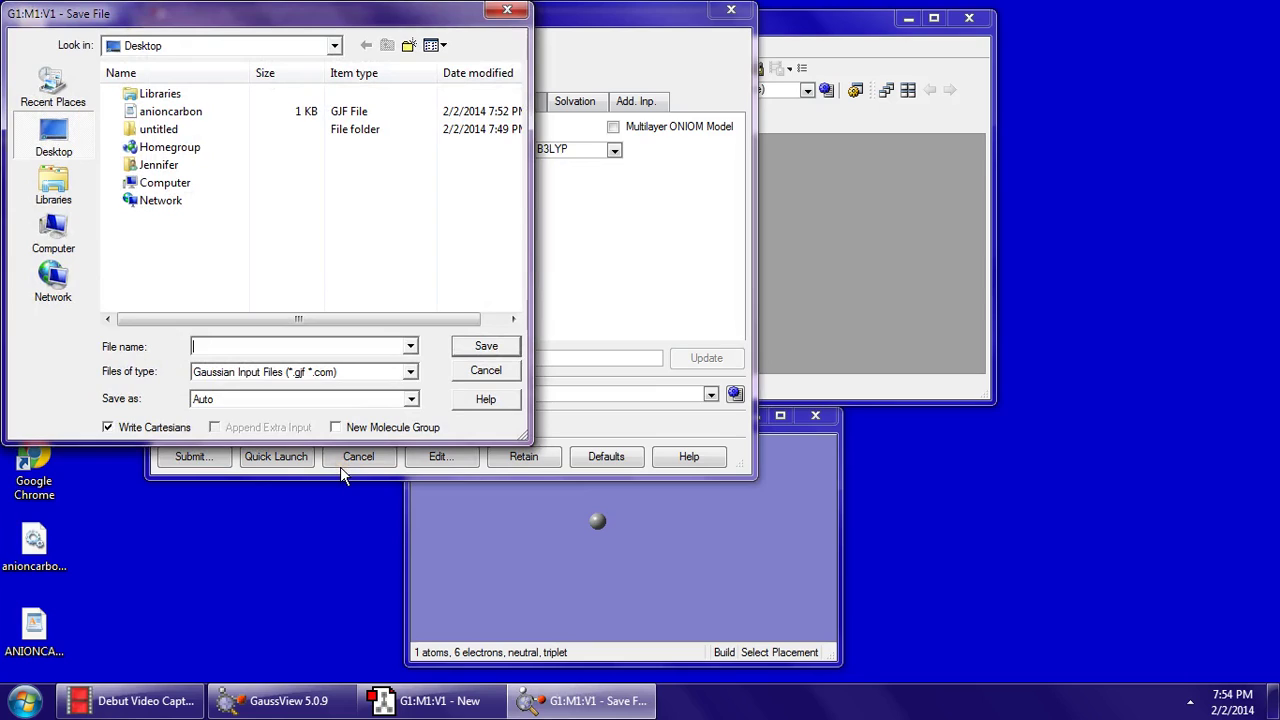
text(carbopngrou)
key(BackSpace)
key(BackSpace)
key(BackSpace)
key(BackSpace)
text(ngroundstate)
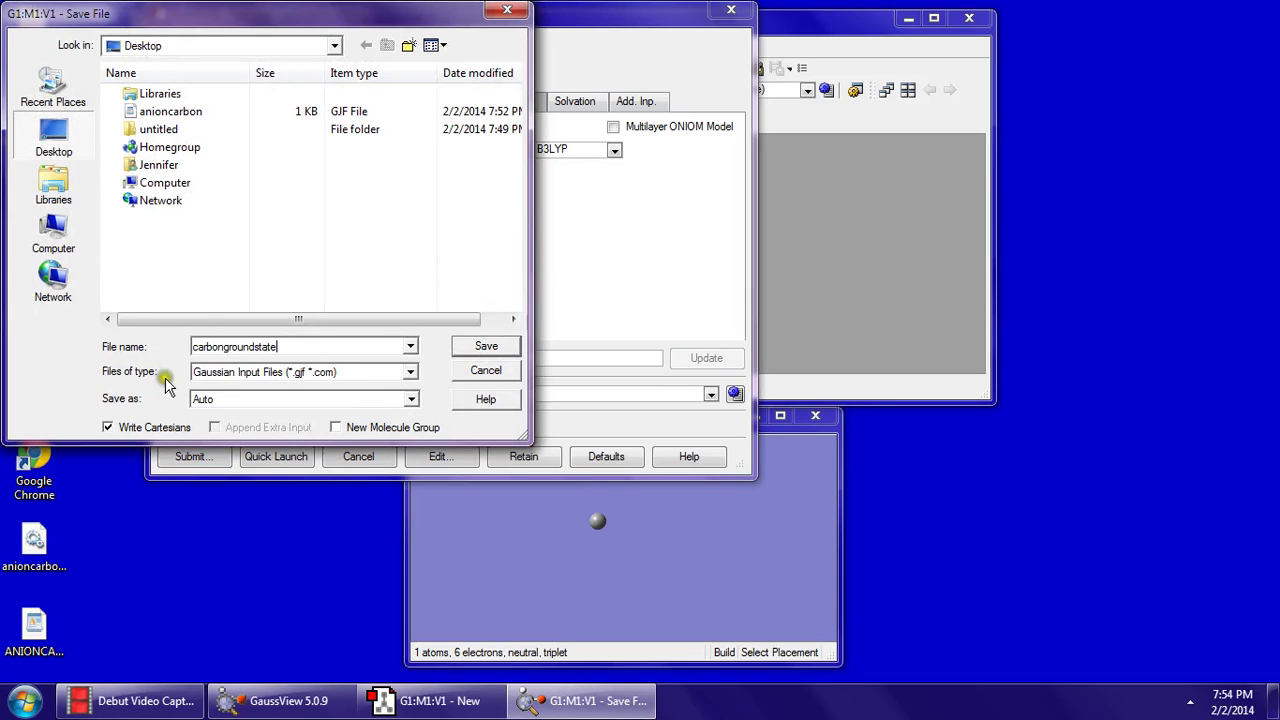
click(482, 346)
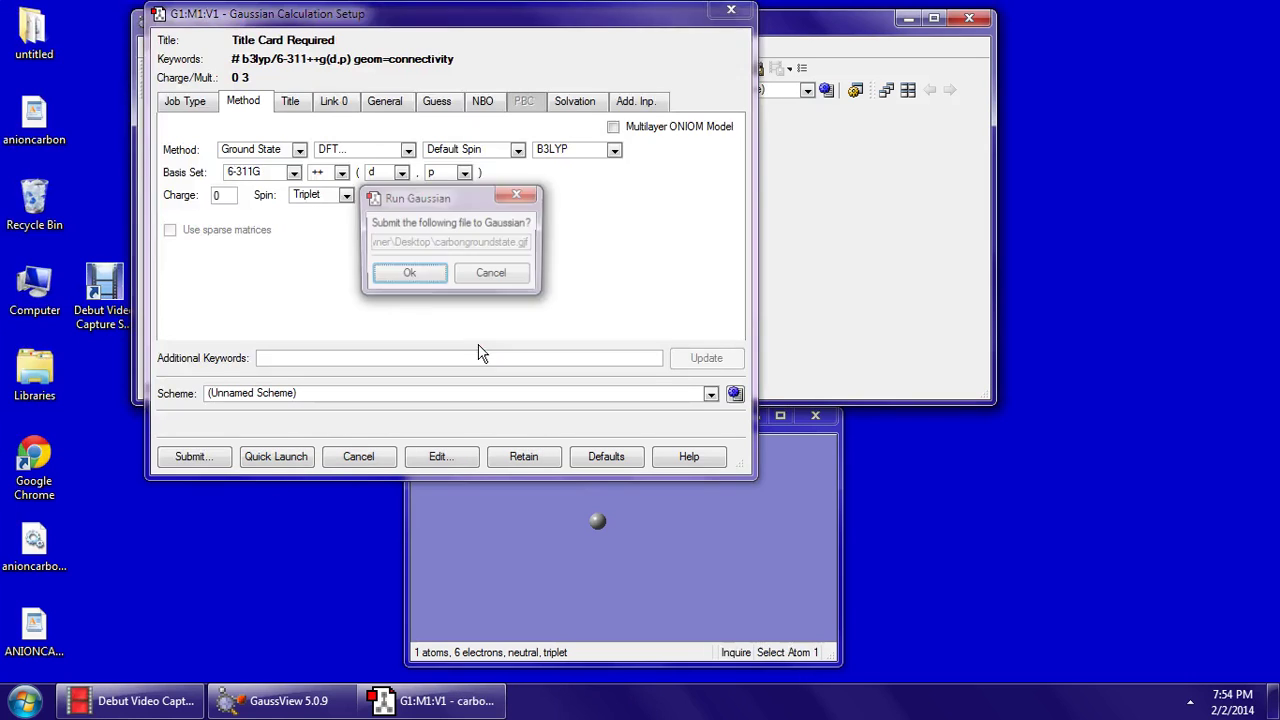
click(418, 283)
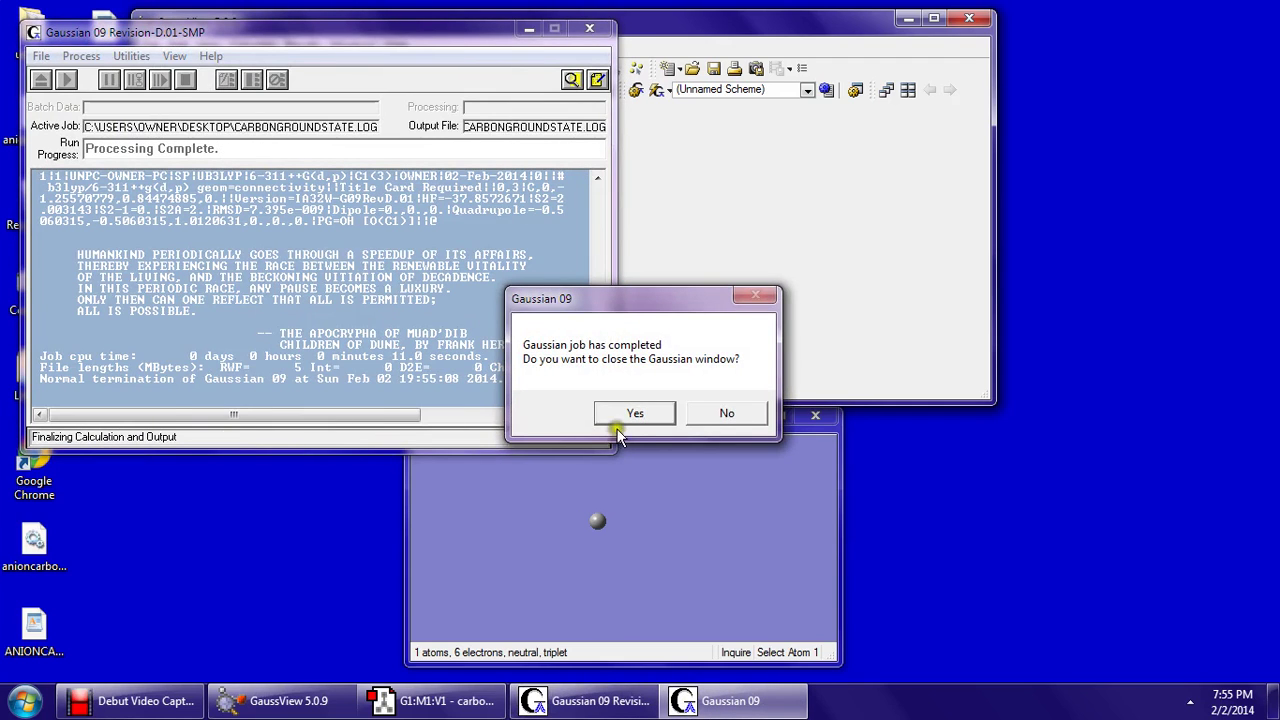
Close the finished Gaussian window and load carbongroundstate.chk into a new GaussView molecule window.
click(622, 418)
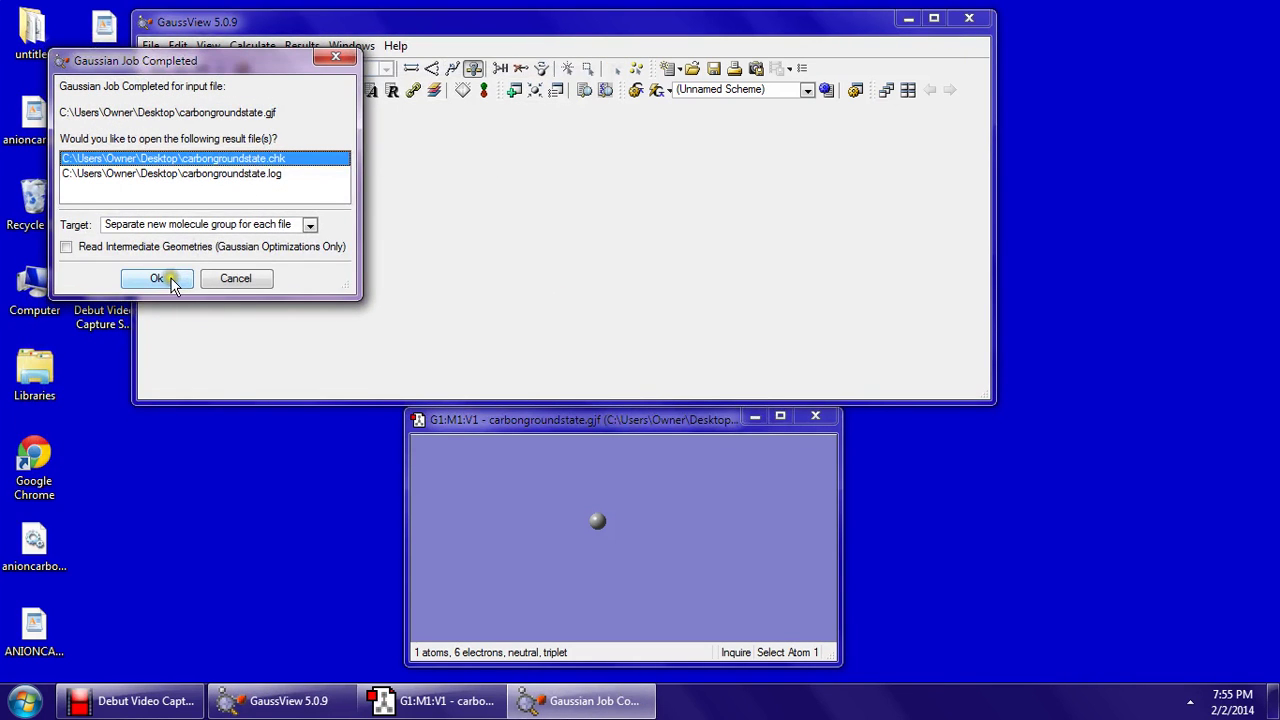
click(166, 279)
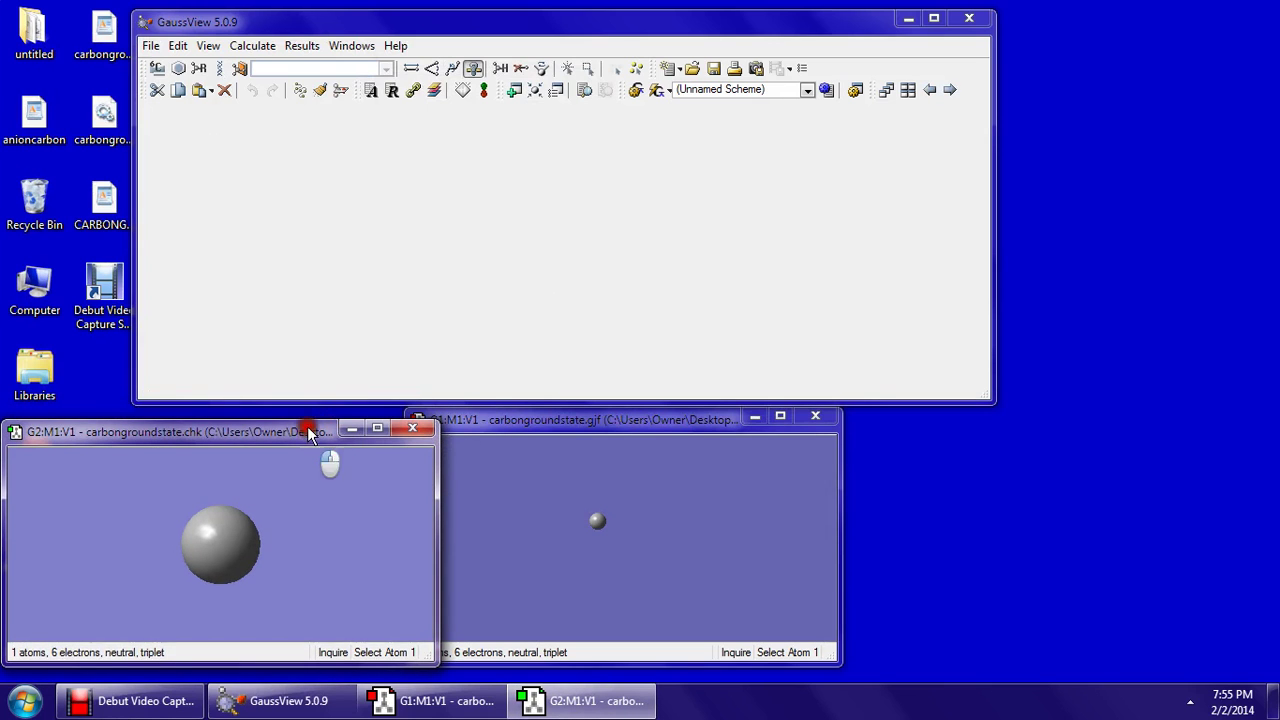
drag(307, 424, 358, 353)
Check the Results summary showing total energy -37.85726708 a.u., then exit GaussView.
click(305, 46)
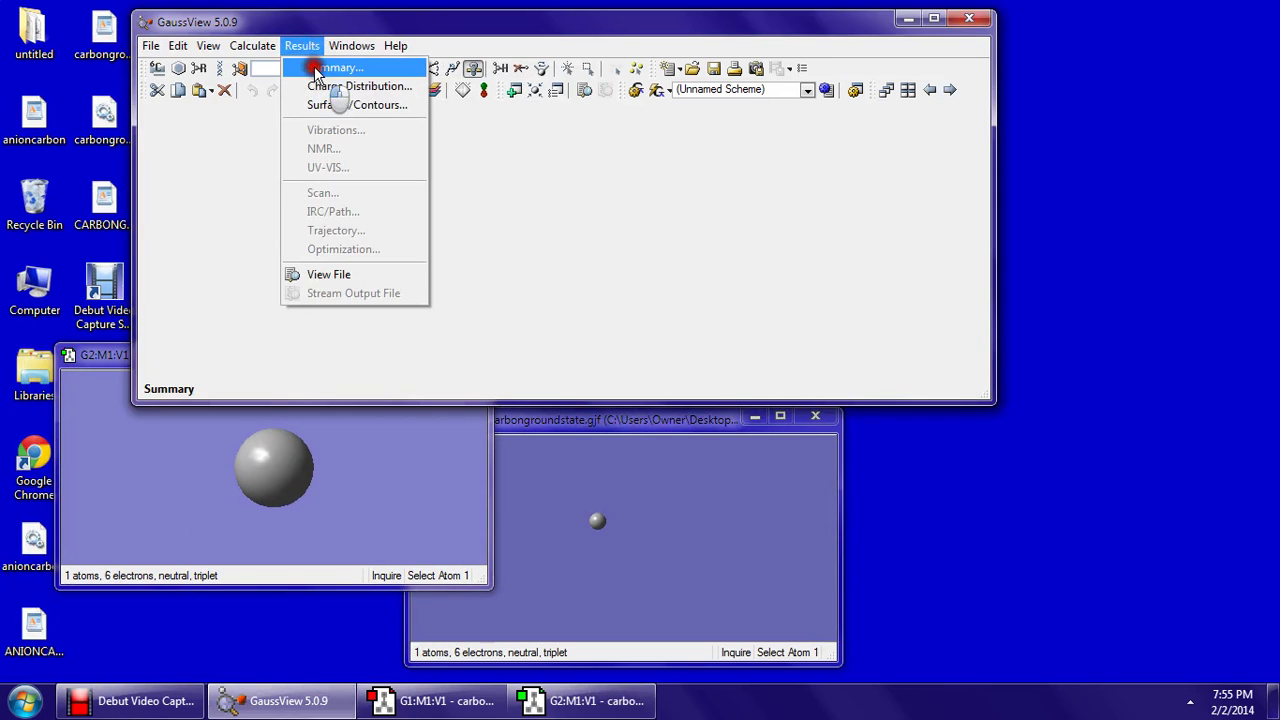
click(355, 67)
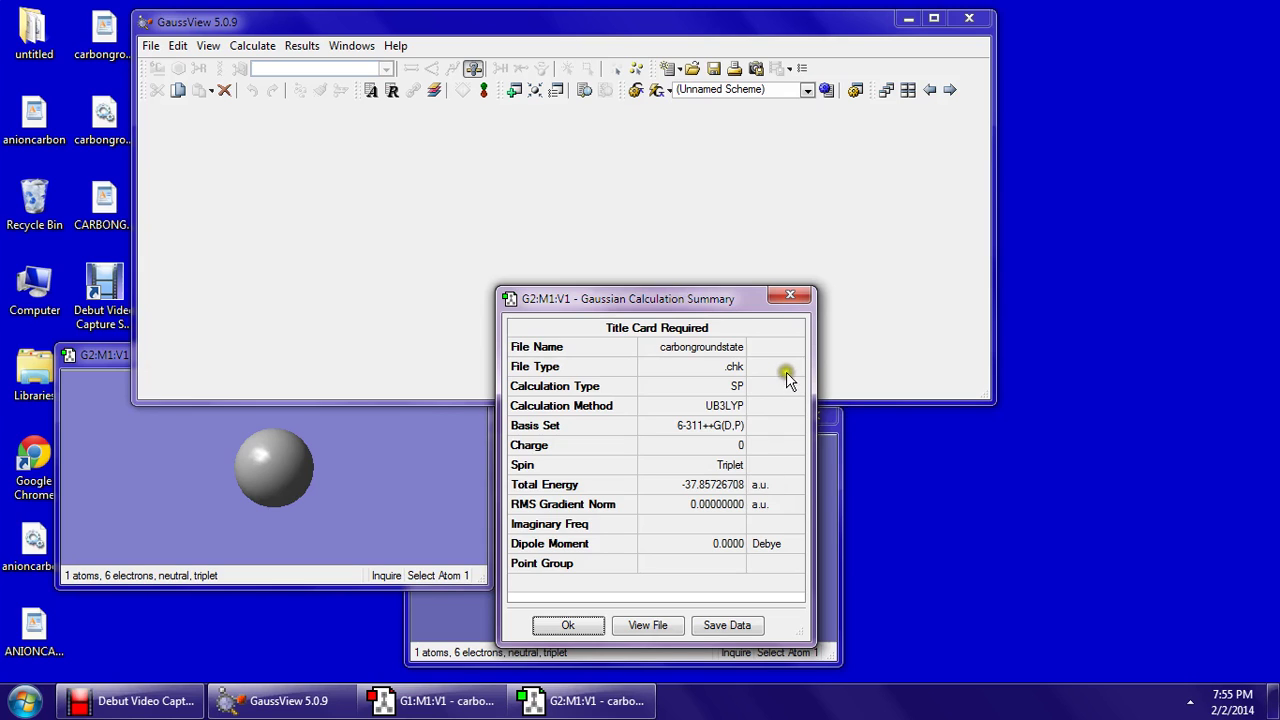
click(791, 297)
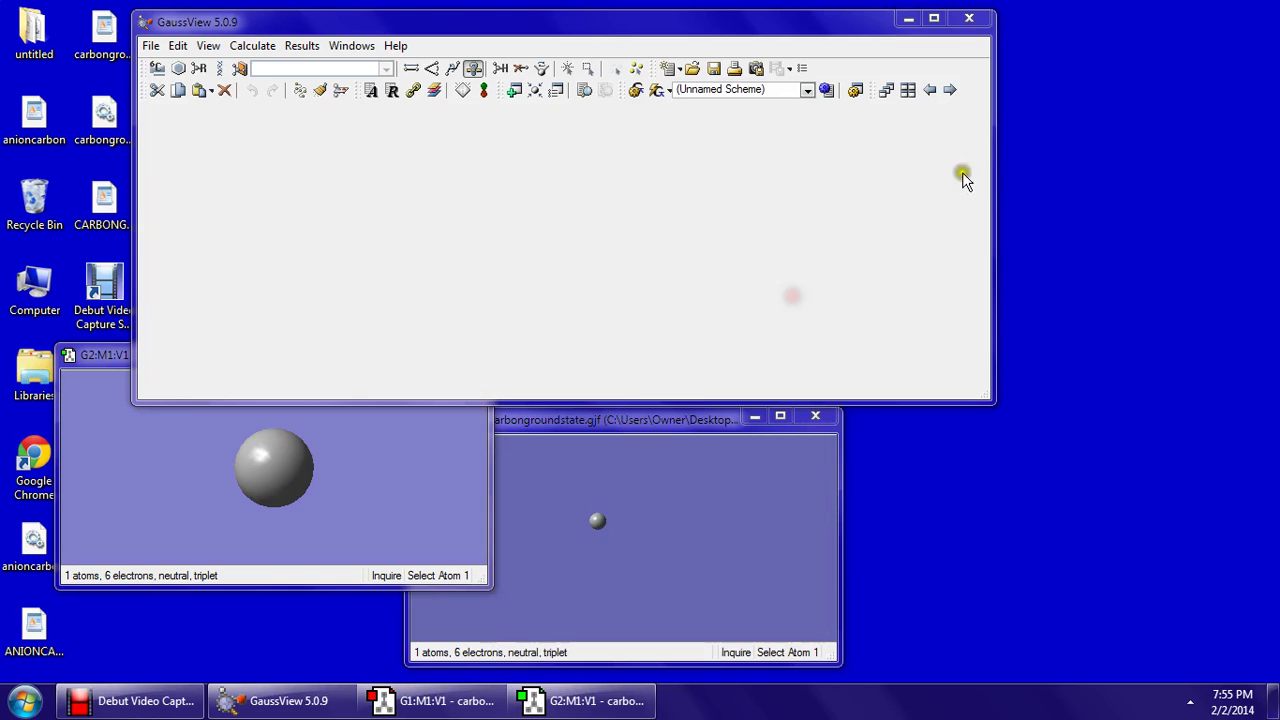
click(968, 22)
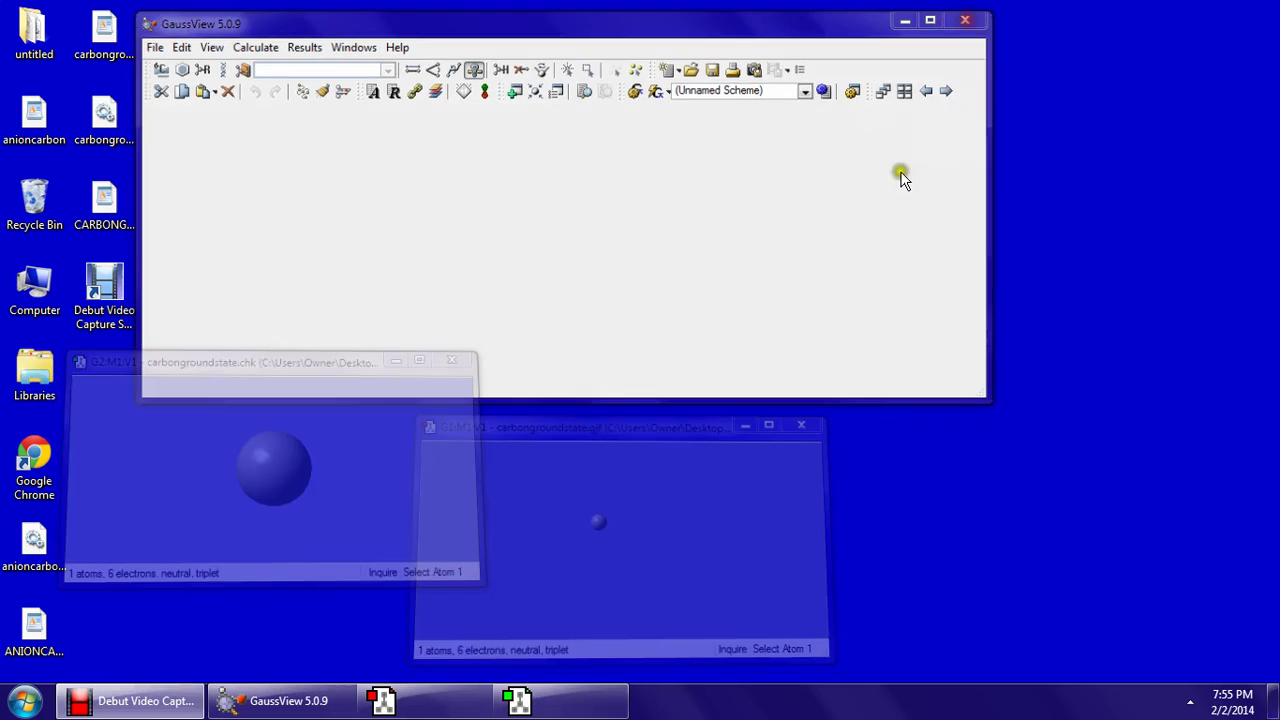